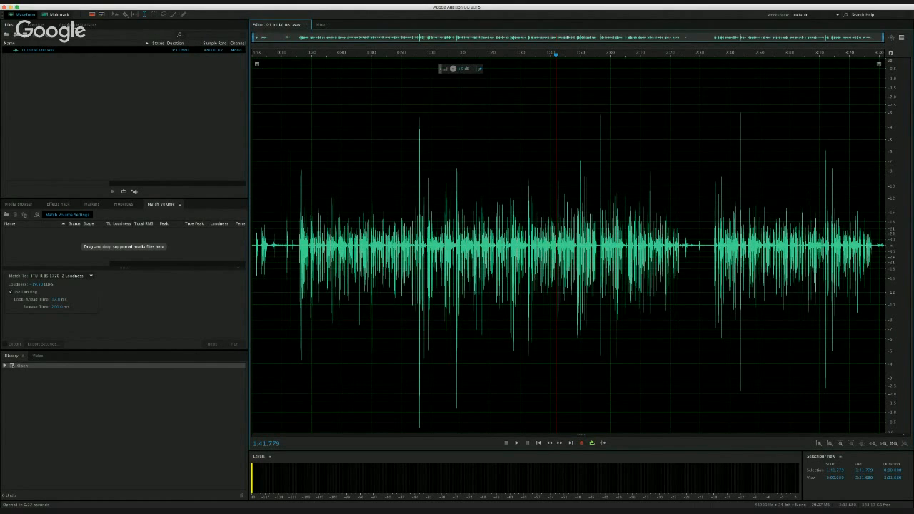
# - Scan the whole file's amplitude statistics and compare its peak amplitude with its true peak amplitude
pyautogui.click(78, 24)
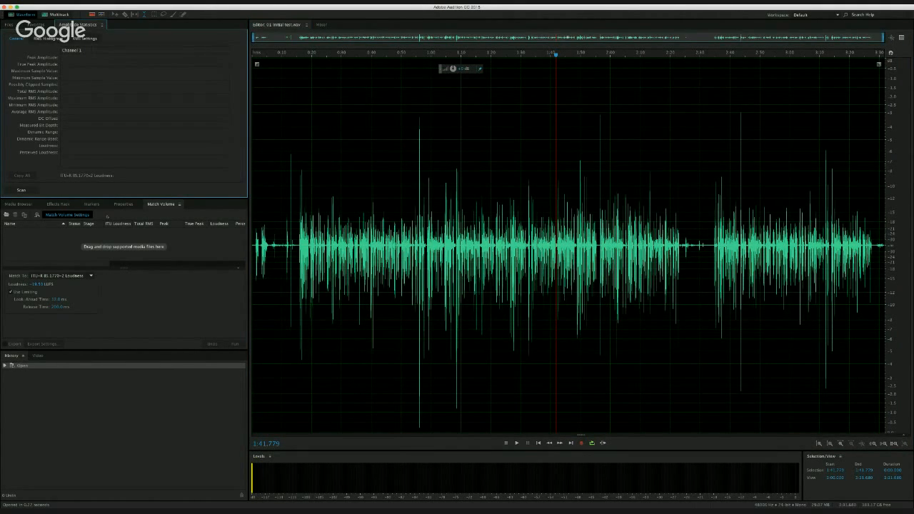
pyautogui.click(21, 190)
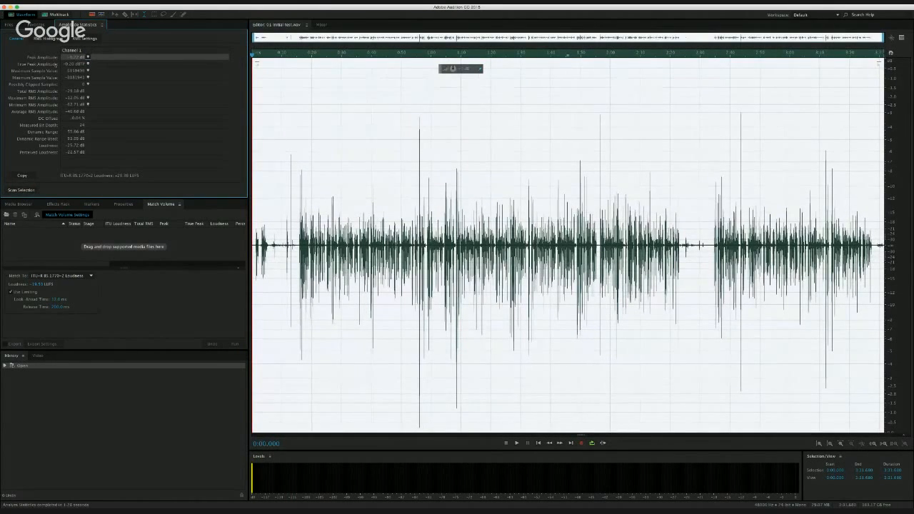
pyautogui.click(57, 63)
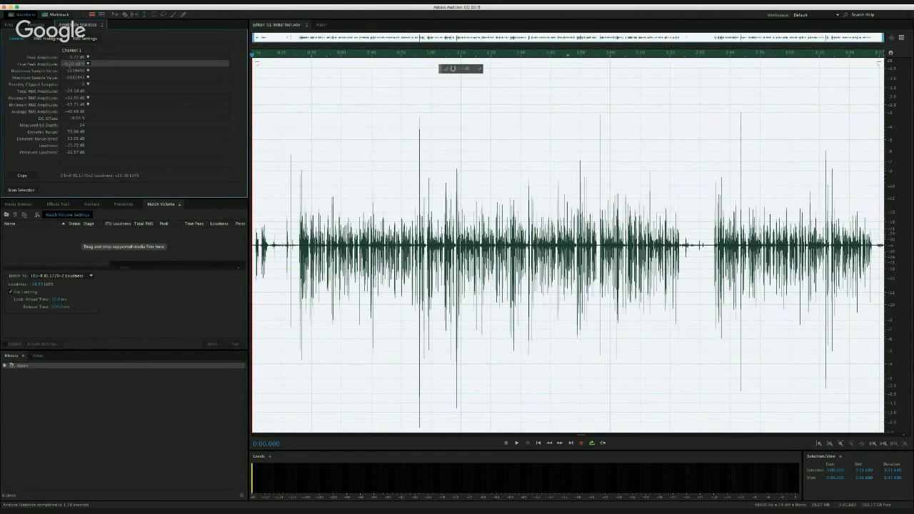
pyautogui.click(107, 58)
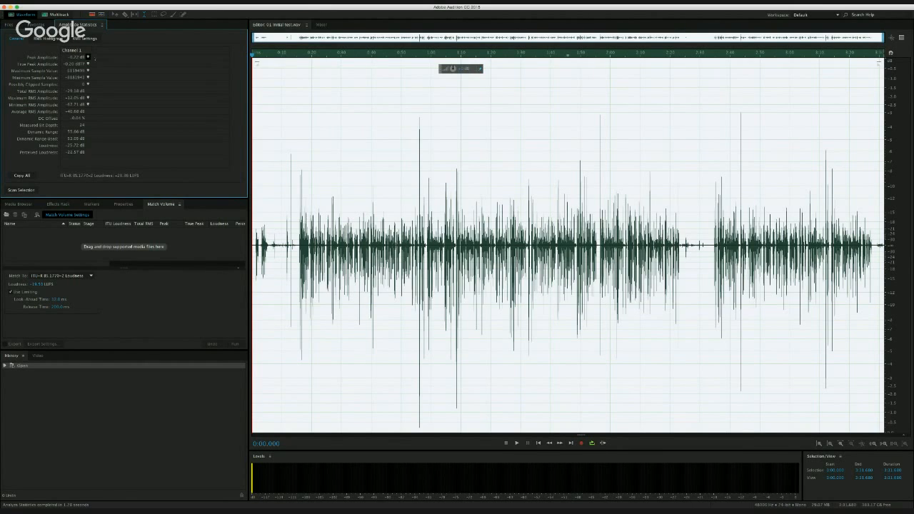
pyautogui.click(60, 64)
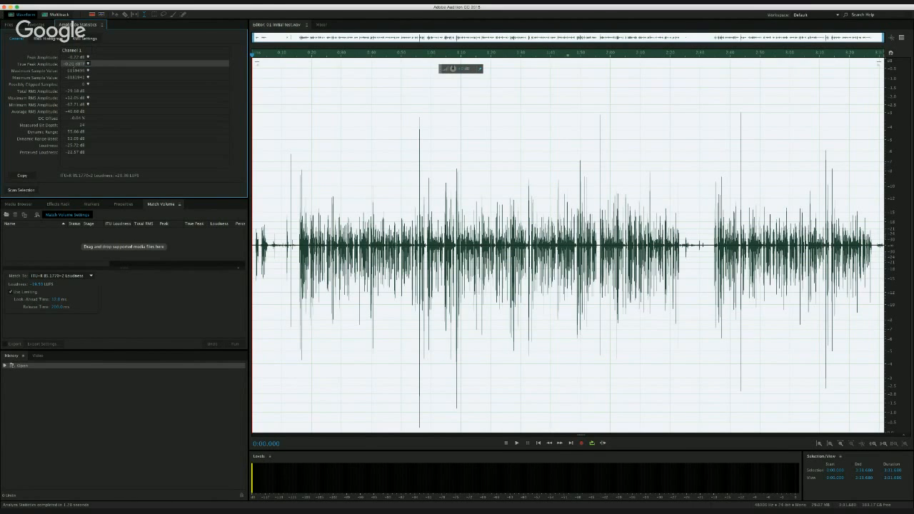
# - Inspect the individual samples at the bottom of the file's deepest negative peak and place the playhead there at 0:56.087
pyautogui.scroll(12, 426, 174)
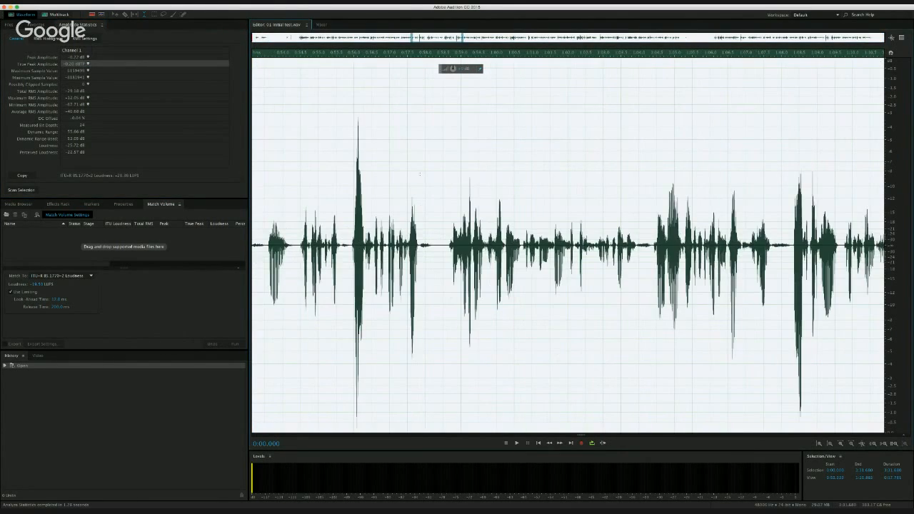
pyautogui.scroll(5, 426, 175)
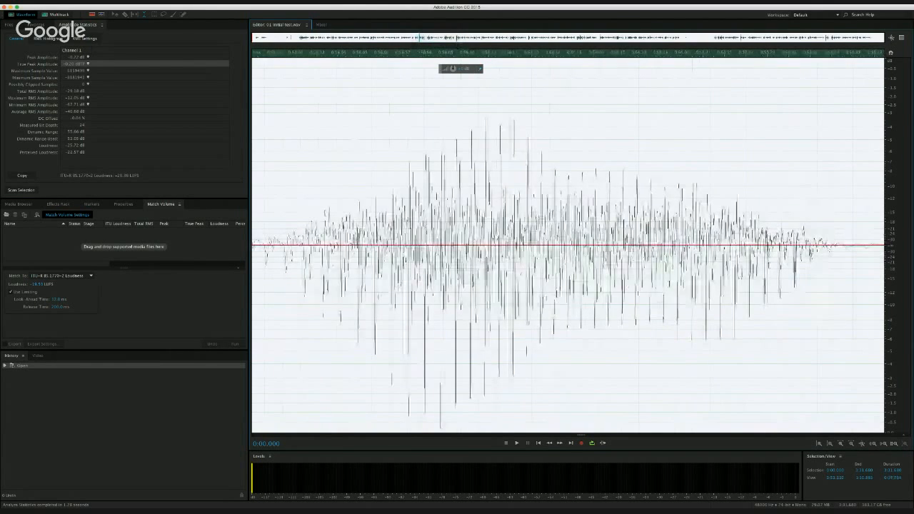
pyautogui.scroll(6, 426, 174)
pyautogui.scroll(8, 463, 223)
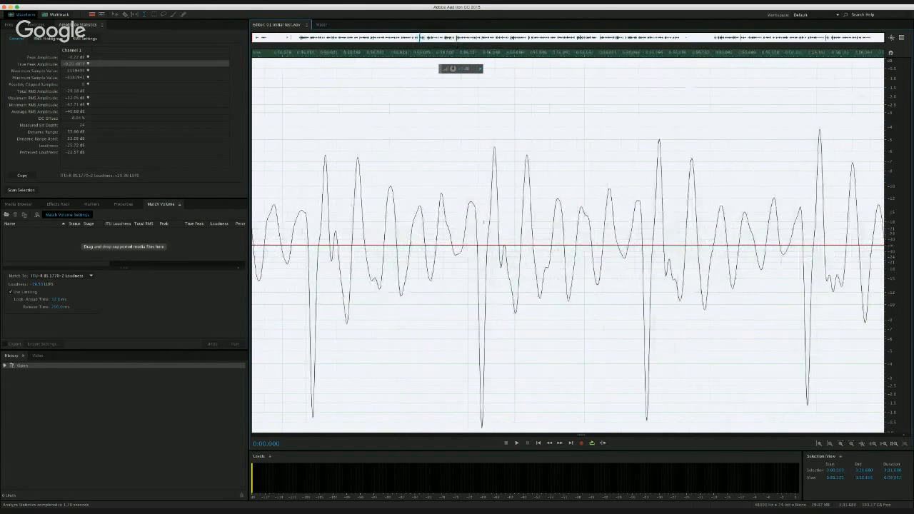
pyautogui.scroll(2, 462, 223)
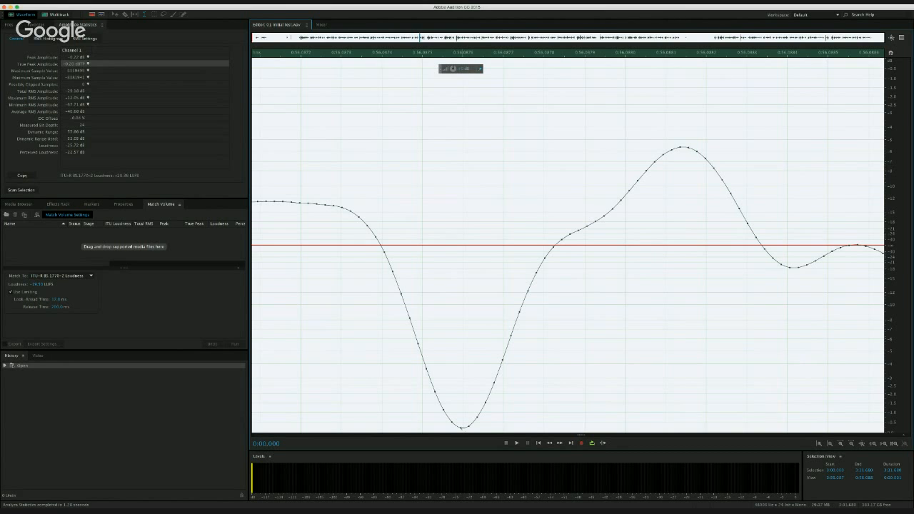
pyautogui.scroll(6, 460, 427)
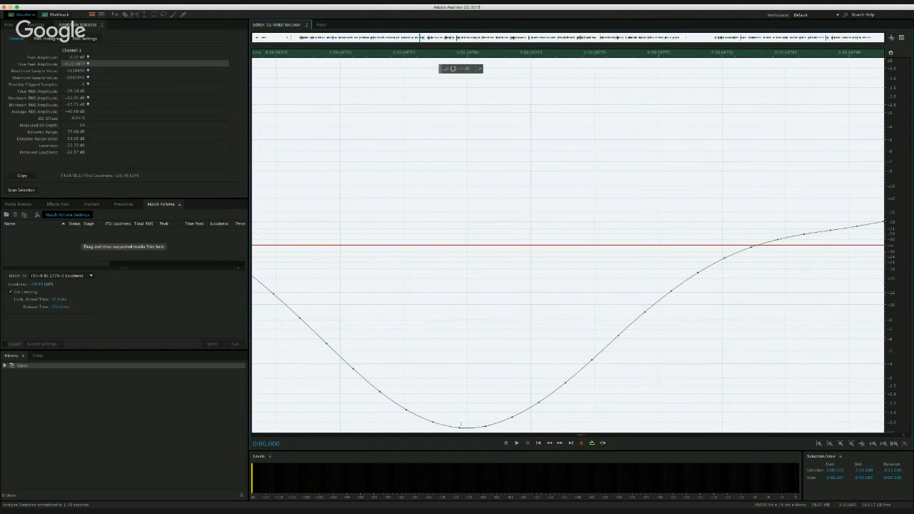
pyautogui.scroll(2, 461, 426)
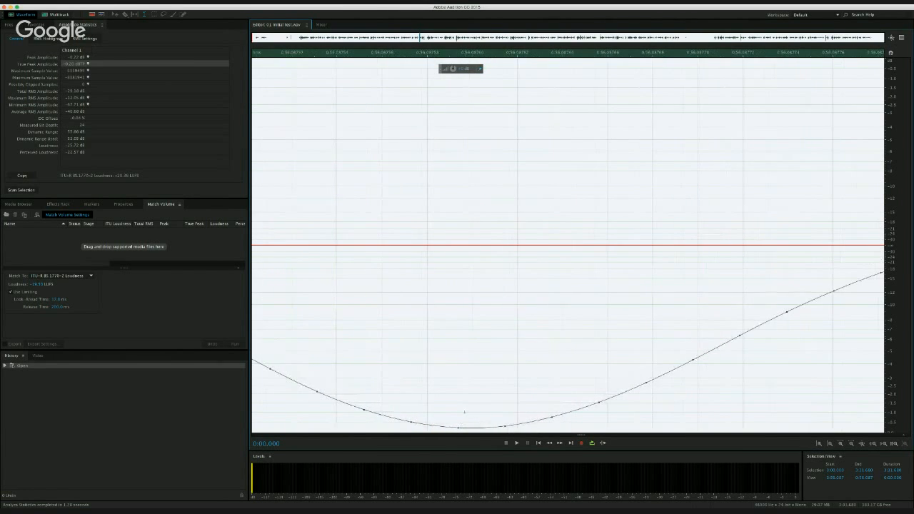
pyautogui.scroll(-7, 463, 412)
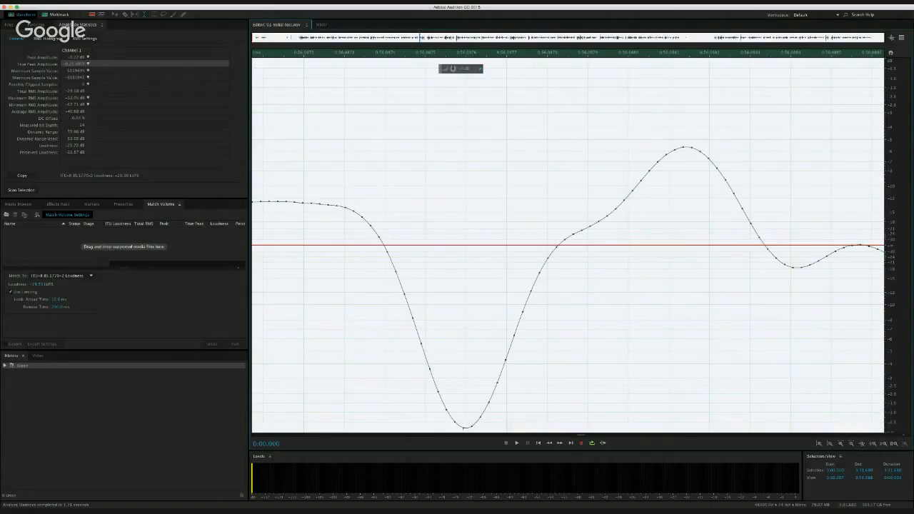
pyautogui.click(463, 428)
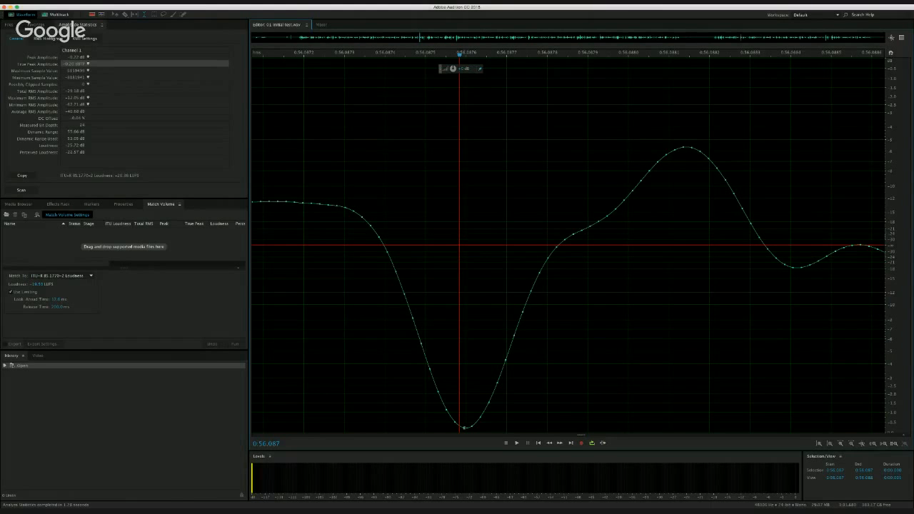
pyautogui.click(93, 71)
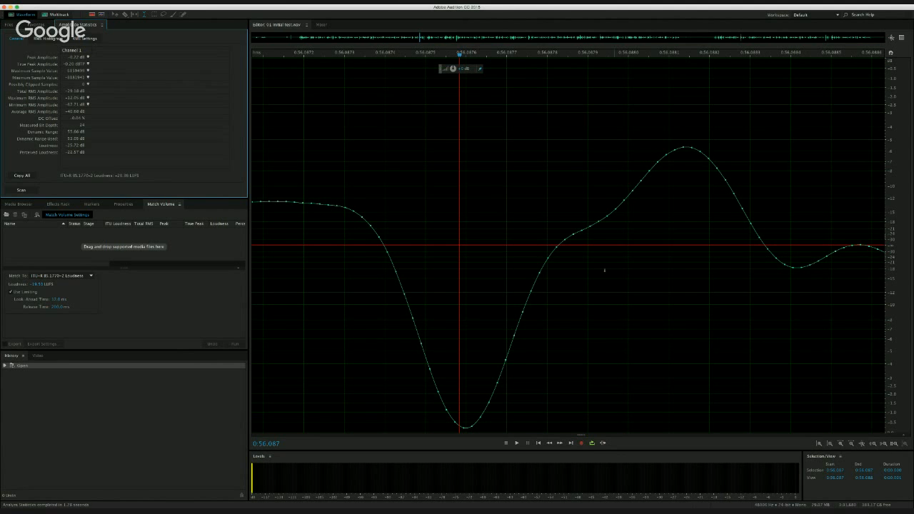
# - Examine how the samples follow the curve at the neighbouring positive peaks around 0:56.11
pyautogui.scroll(-15, 604, 269)
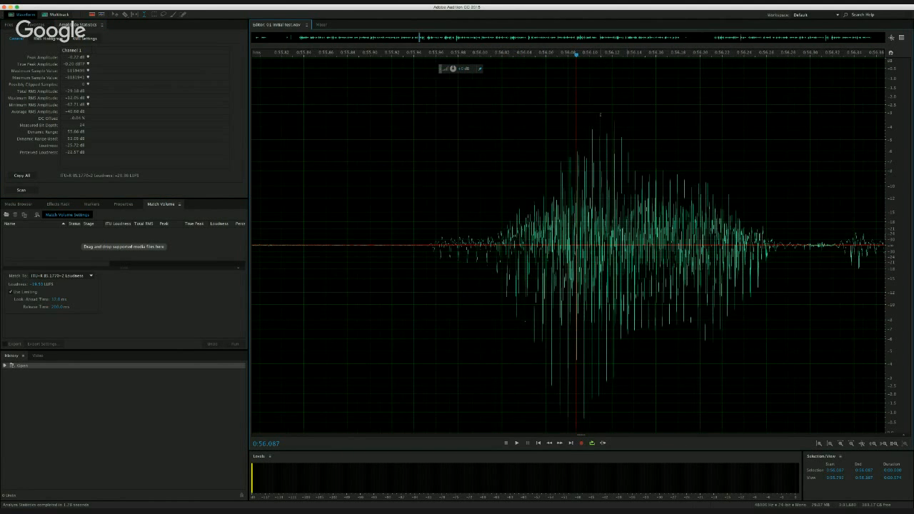
pyautogui.scroll(15, 600, 114)
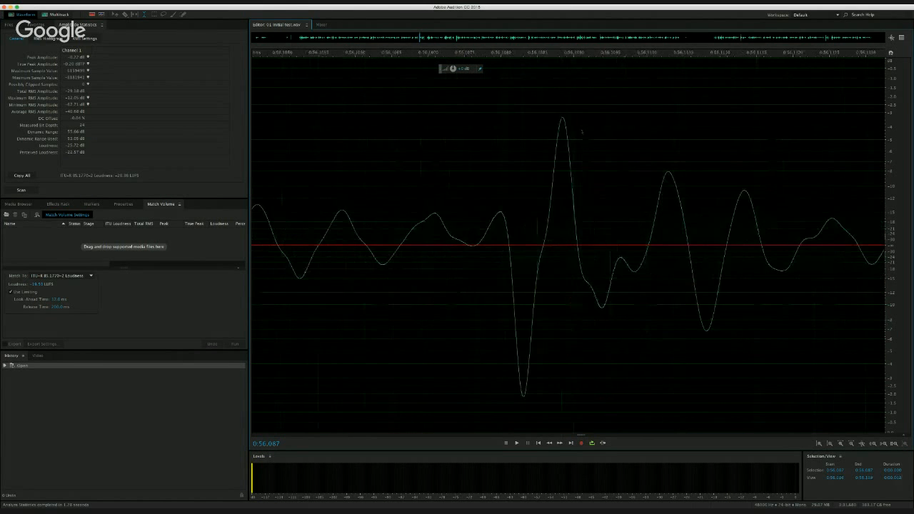
pyautogui.scroll(10, 582, 131)
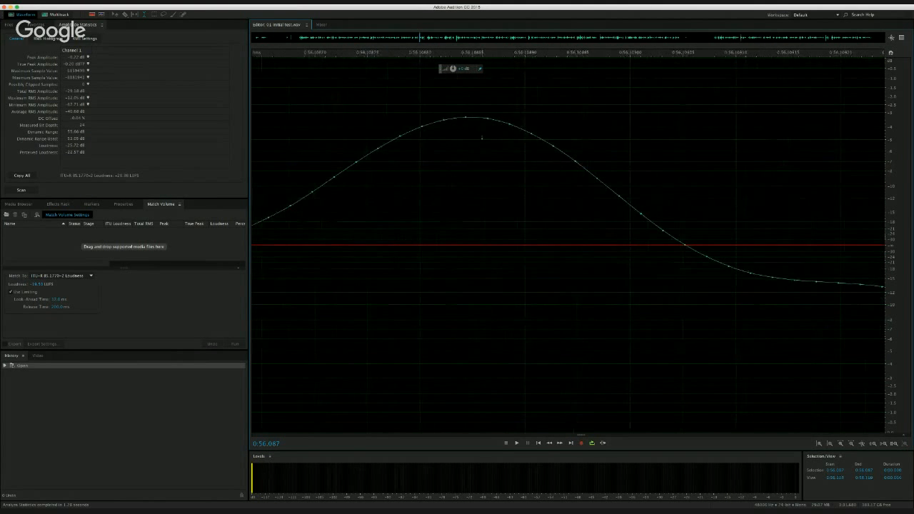
pyautogui.scroll(-8, 464, 119)
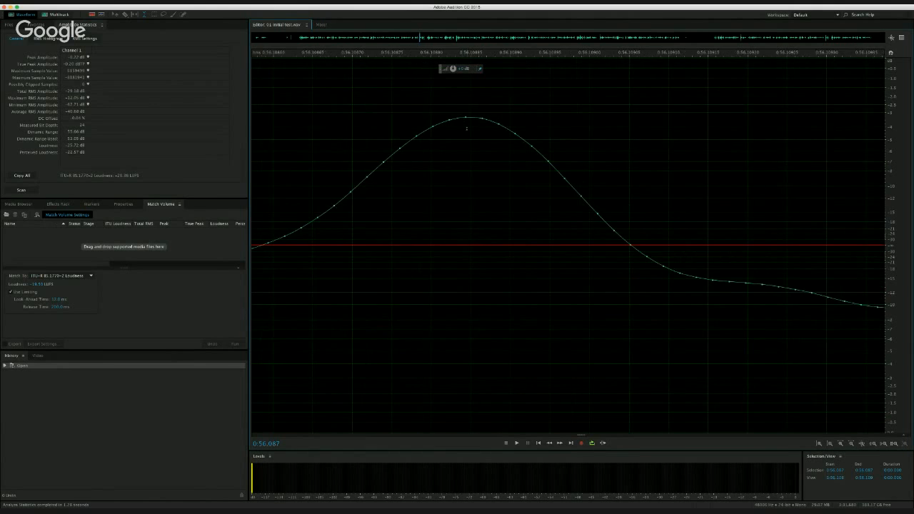
pyautogui.scroll(-6, 516, 184)
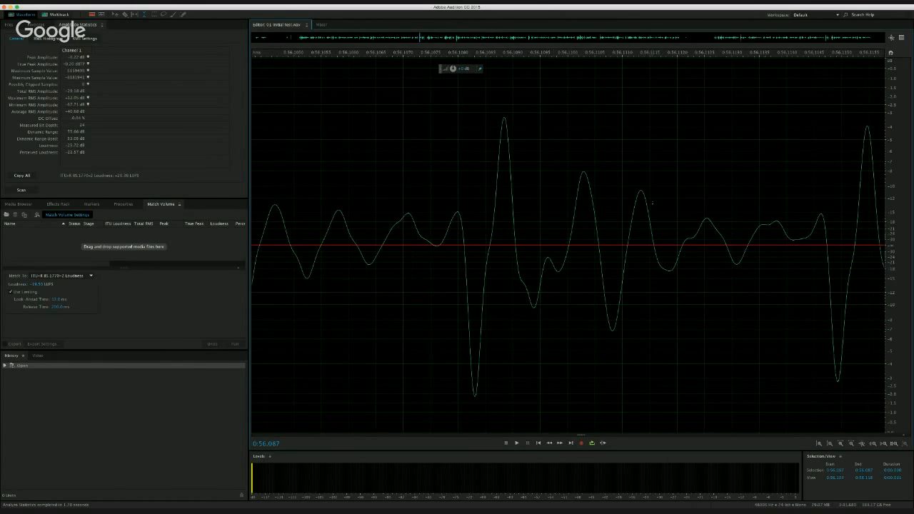
pyautogui.scroll(10, 771, 213)
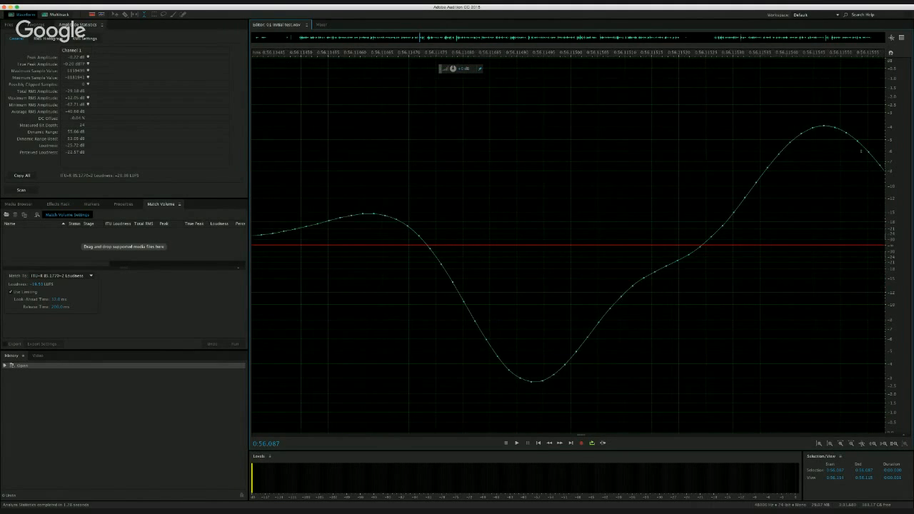
pyautogui.scroll(-12, 849, 198)
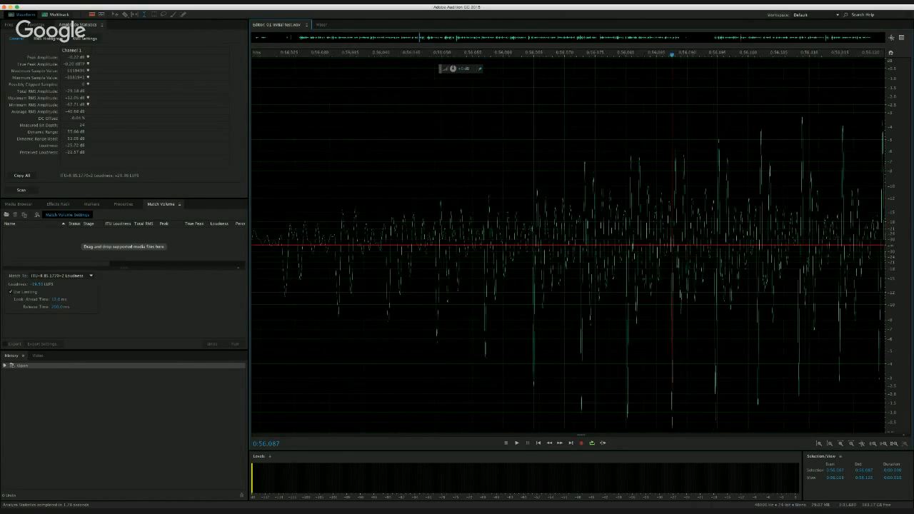
pyautogui.scroll(-15, 740, 109)
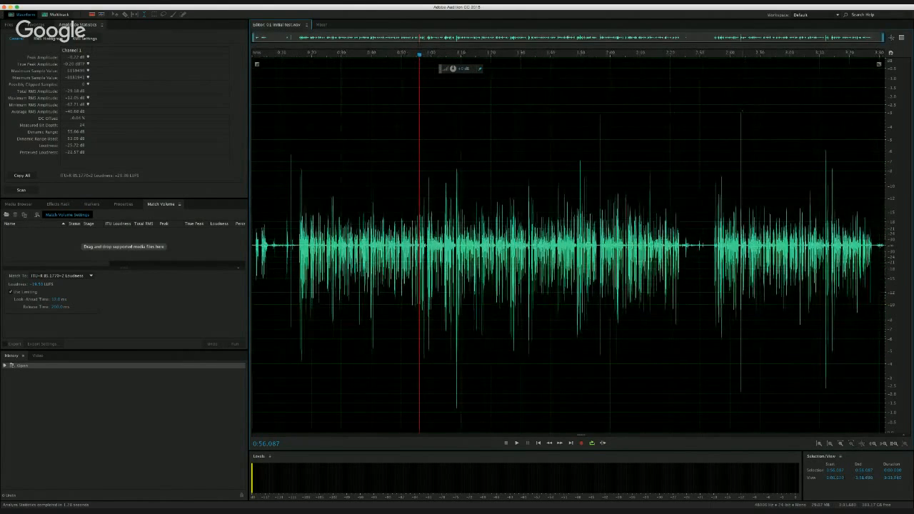
# - Examine the sample points along the crest of the tall positive peak near 2:43
pyautogui.scroll(15, 739, 109)
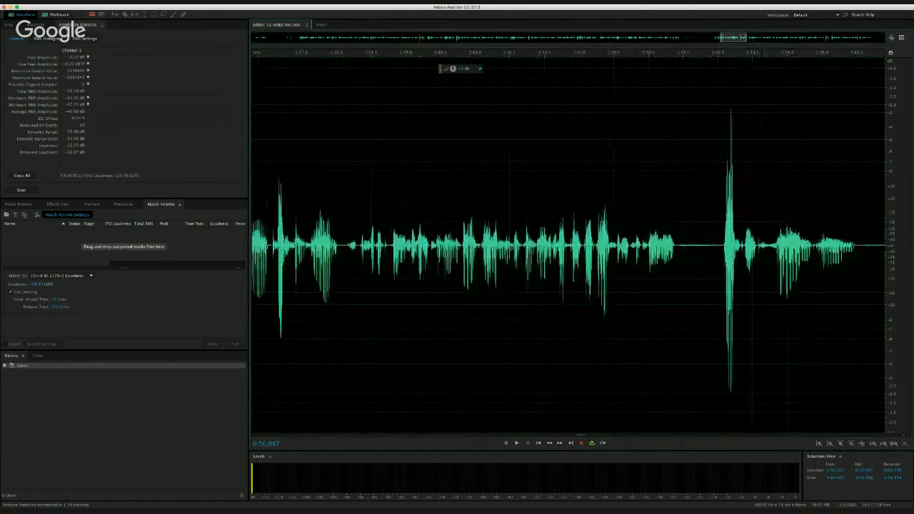
pyautogui.scroll(8, 689, 119)
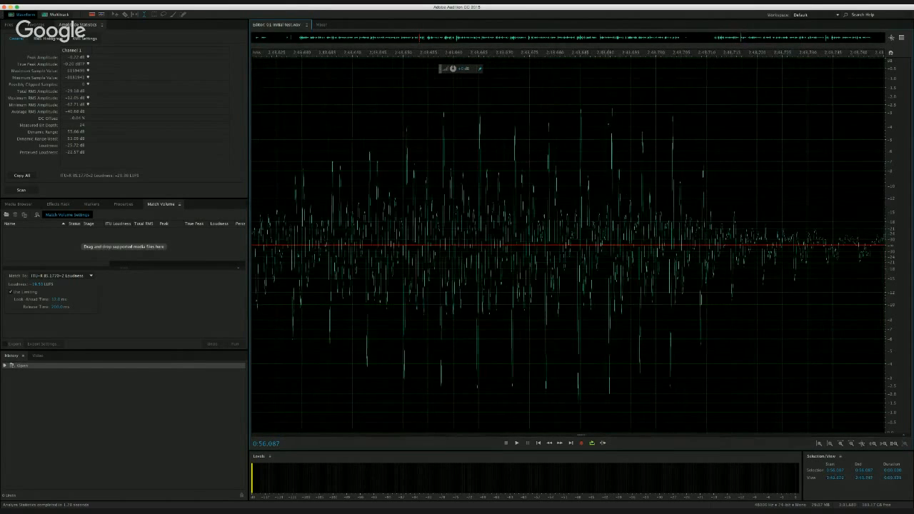
pyautogui.scroll(7, 600, 127)
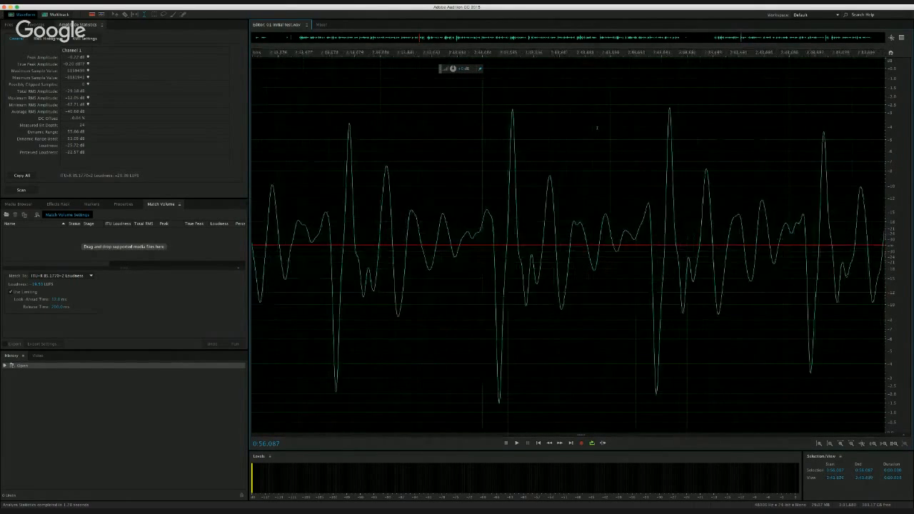
pyautogui.scroll(3, 598, 129)
pyautogui.scroll(-4, 729, 126)
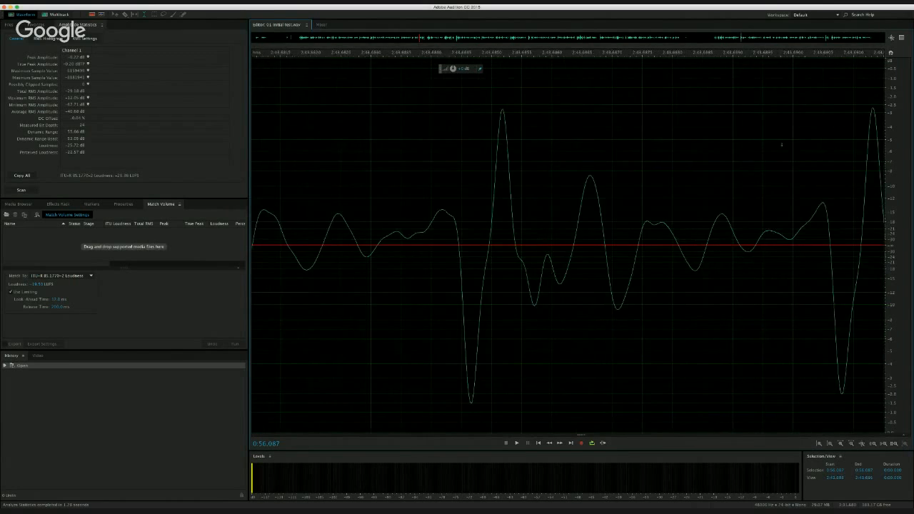
pyautogui.scroll(5, 824, 127)
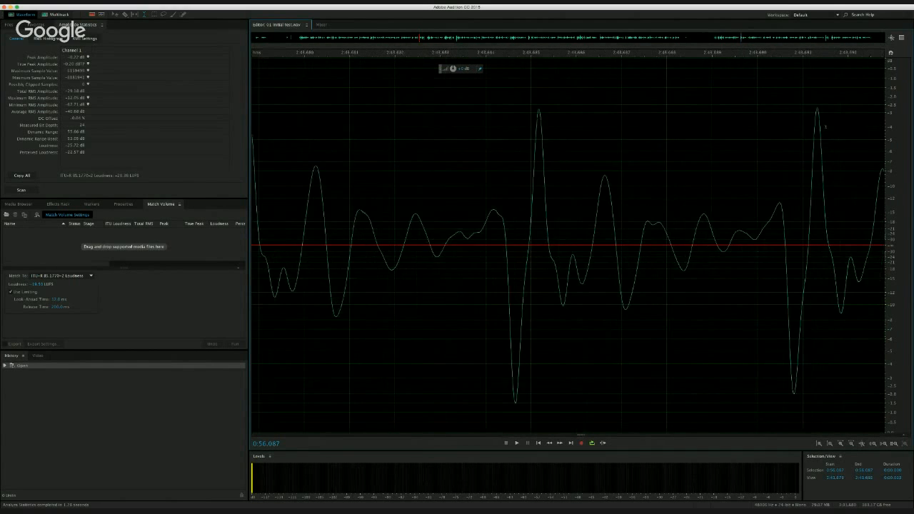
pyautogui.scroll(2, 823, 128)
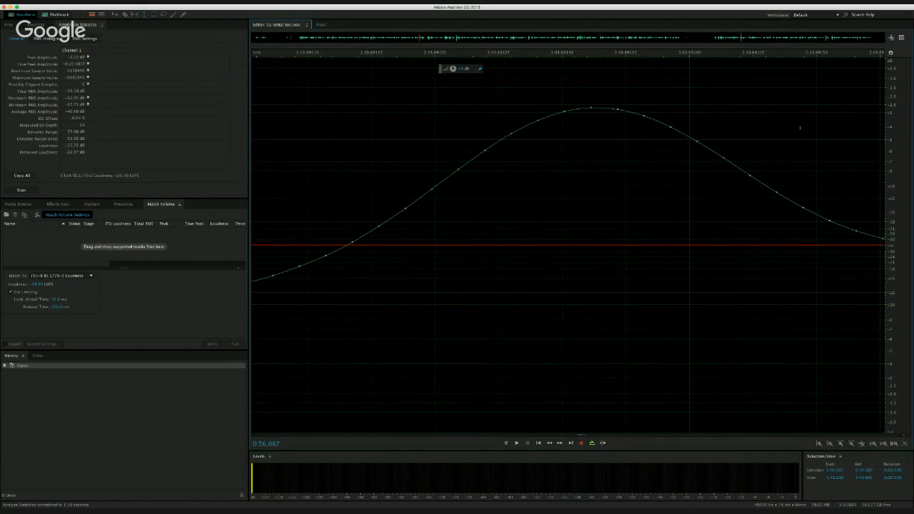
pyautogui.scroll(-15, 591, 116)
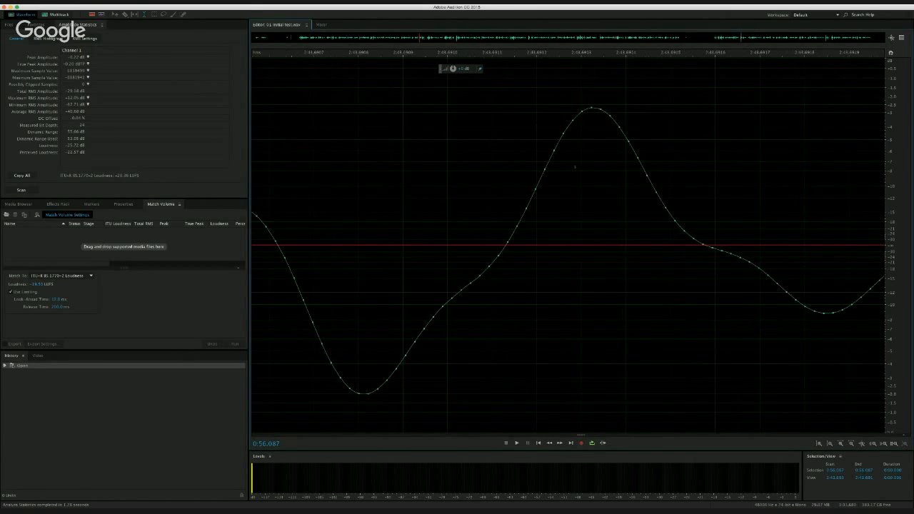
pyautogui.scroll(-5, 575, 166)
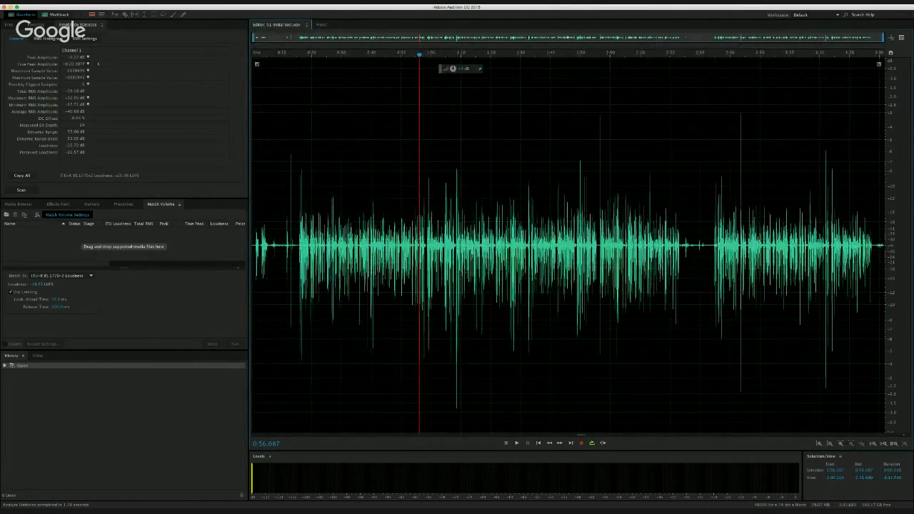
pyautogui.click(96, 63)
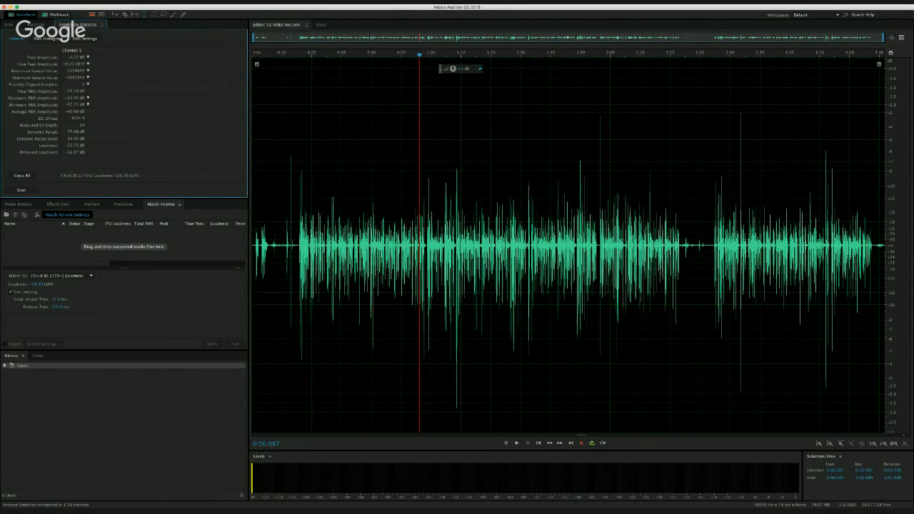
pyautogui.press('super+Tab')
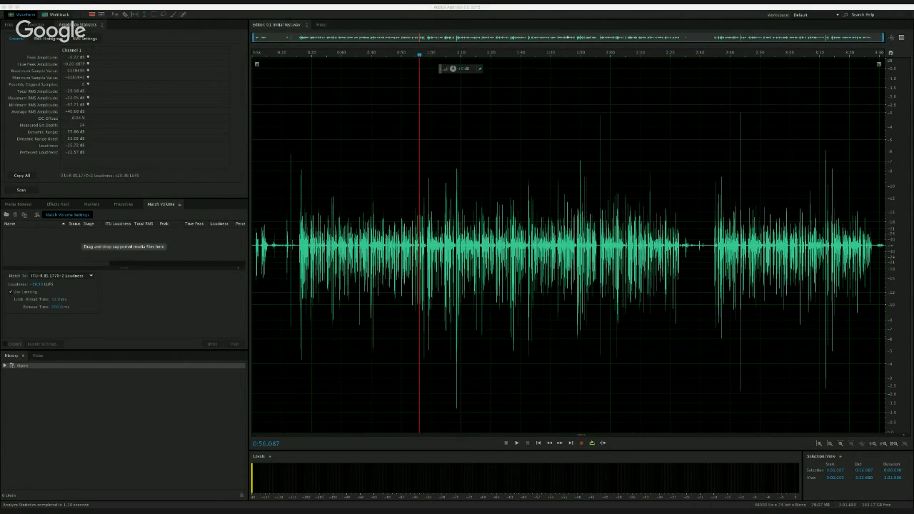
pyautogui.press('super+Tab')
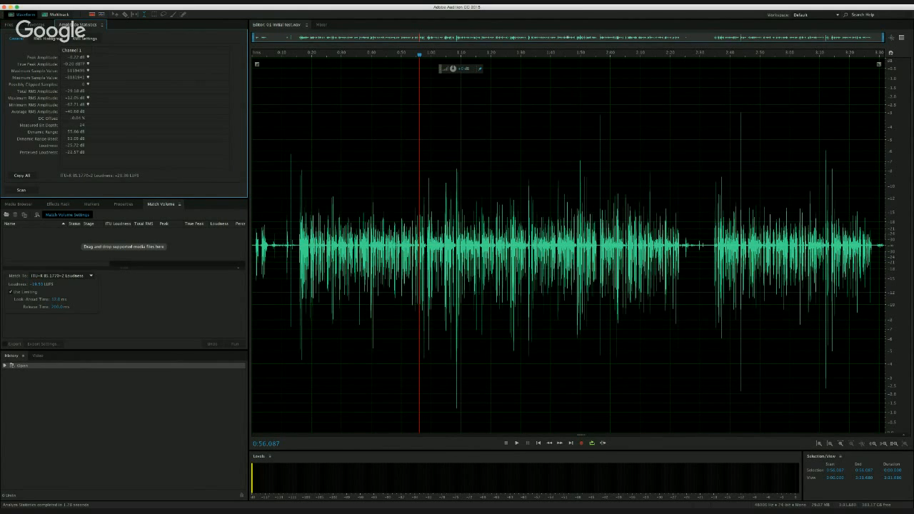
pyautogui.press('super+Tab')
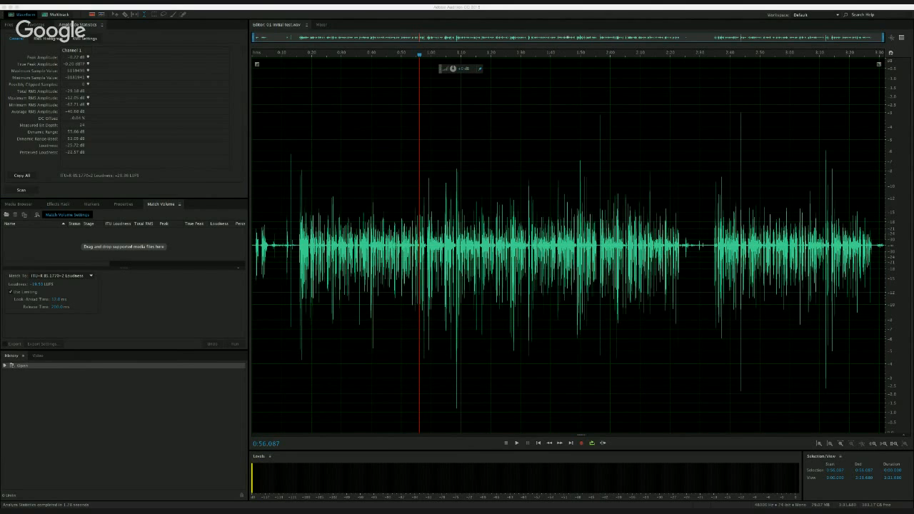
pyautogui.press('super+Tab')
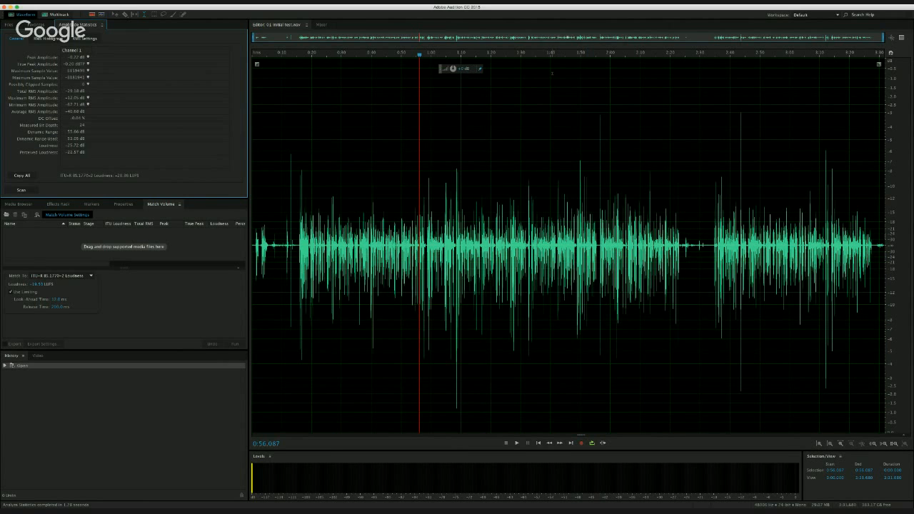
# - Apply the Hard Limiter effect to the entire voice recording
pyautogui.click(482, 157)
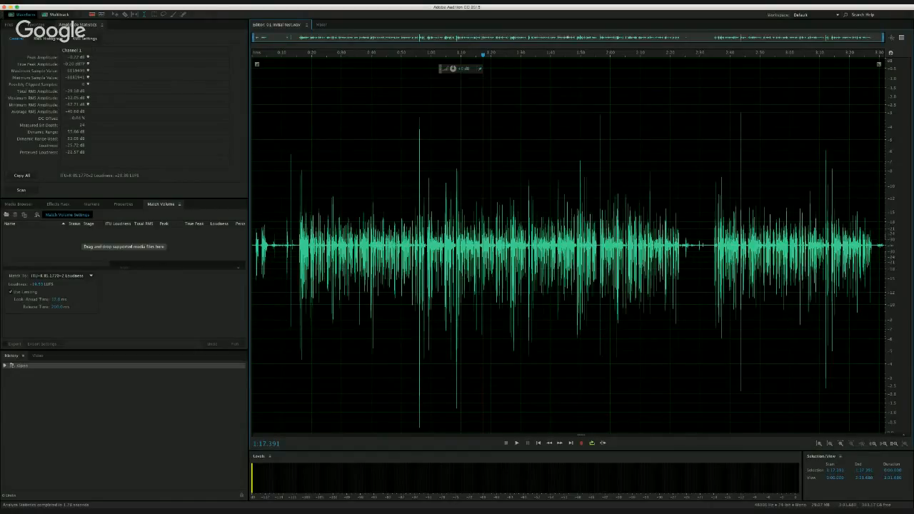
pyautogui.press('super+Tab')
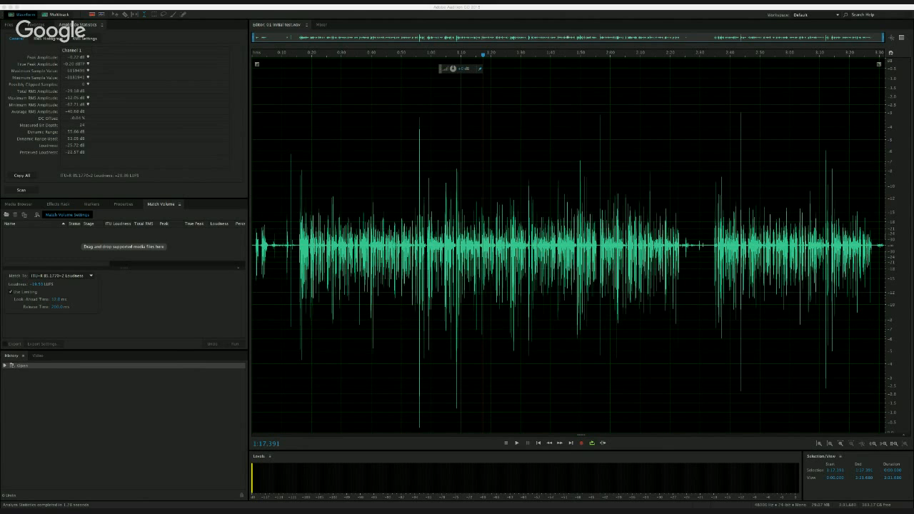
pyautogui.press('Return')
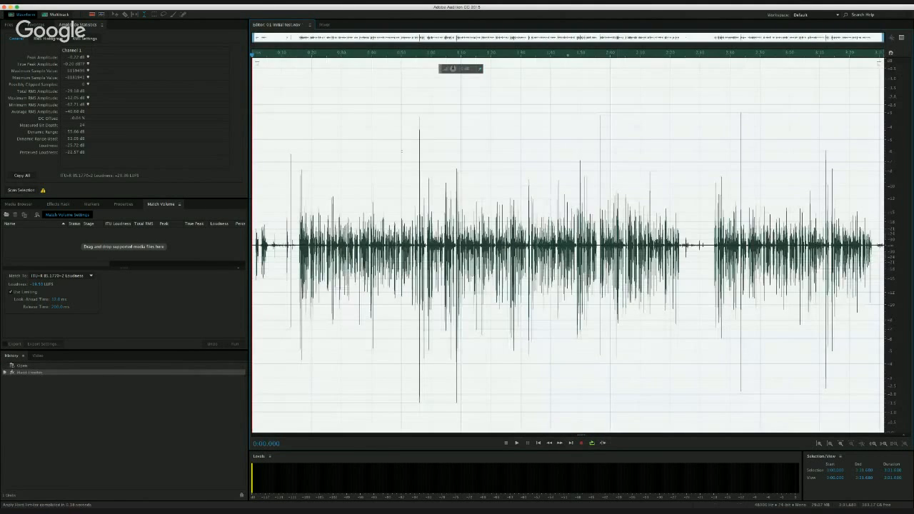
# - Rescan the limited file's amplitude statistics, compare its peak amplitudes, and jump to the true peak's location
pyautogui.click(401, 151)
pyautogui.click(21, 191)
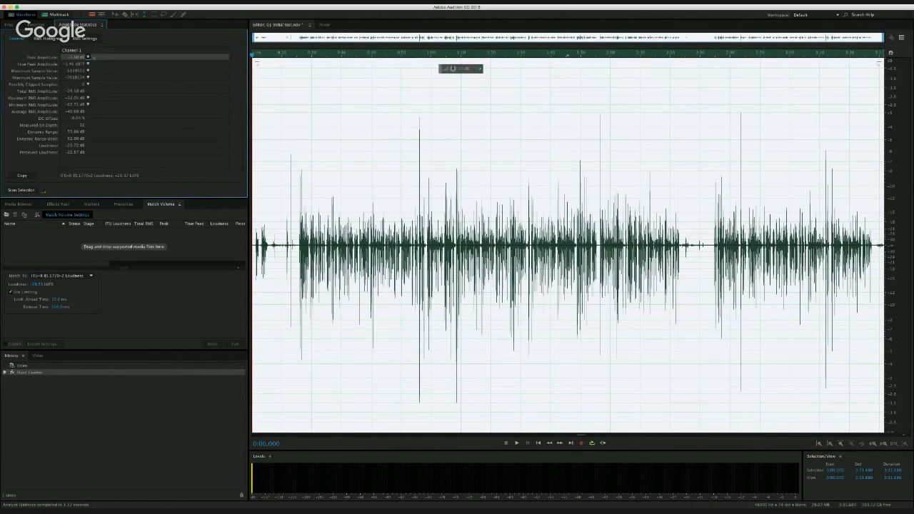
pyautogui.click(95, 58)
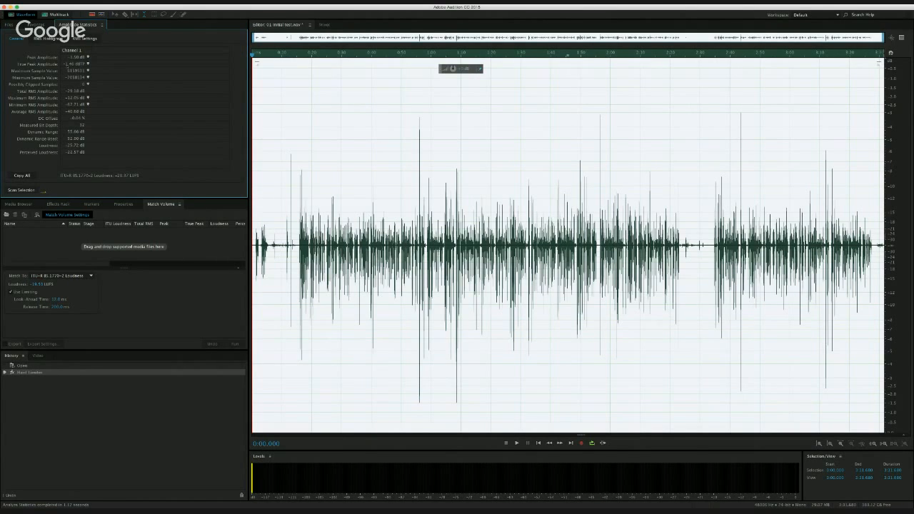
pyautogui.click(87, 63)
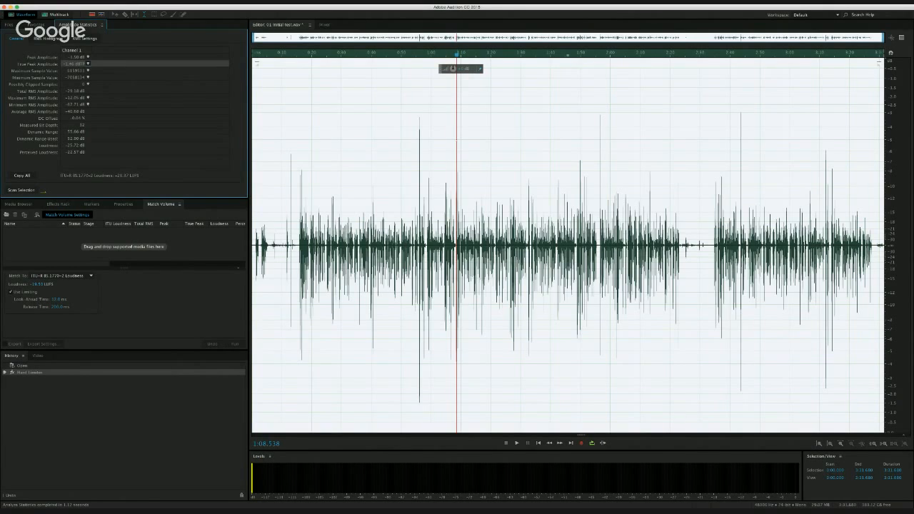
# - Examine the individual samples at the bottom of the negative peak beside the true peak position at 1:08.538
pyautogui.scroll(2, 454, 142)
pyautogui.scroll(8, 454, 142)
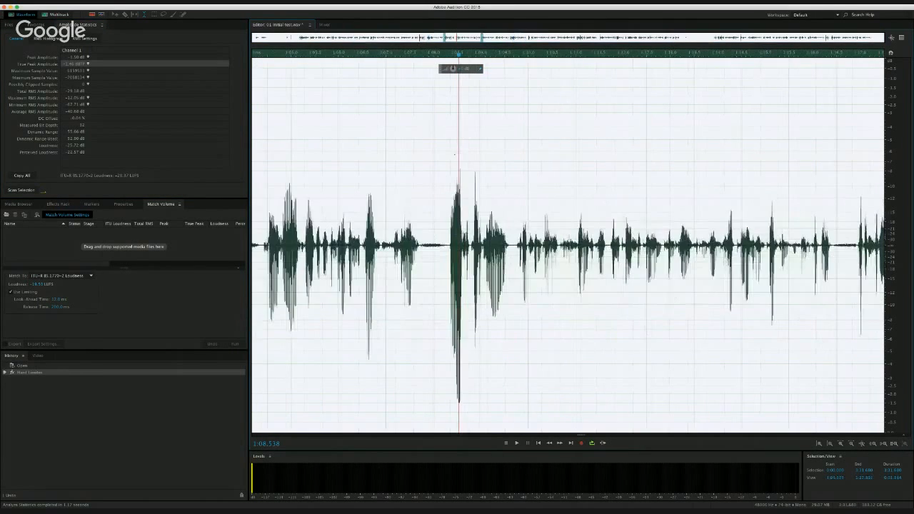
pyautogui.scroll(6, 454, 142)
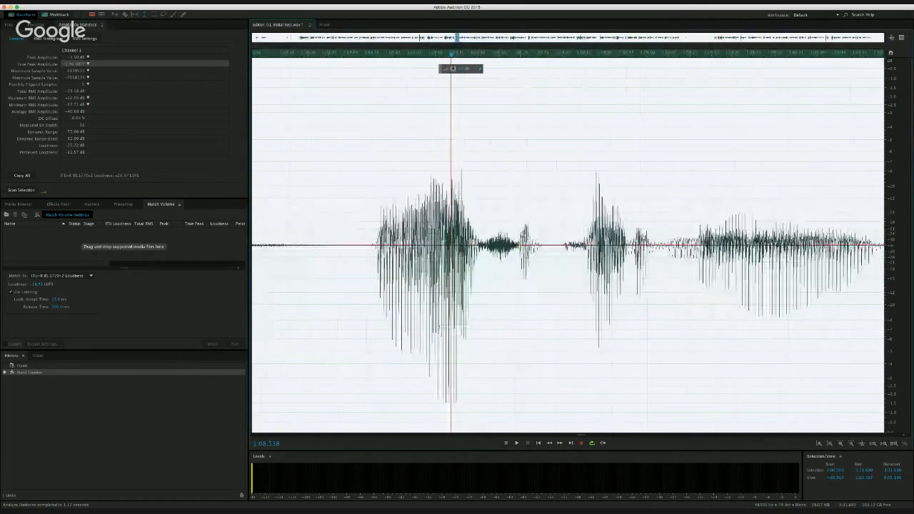
pyautogui.scroll(6, 454, 142)
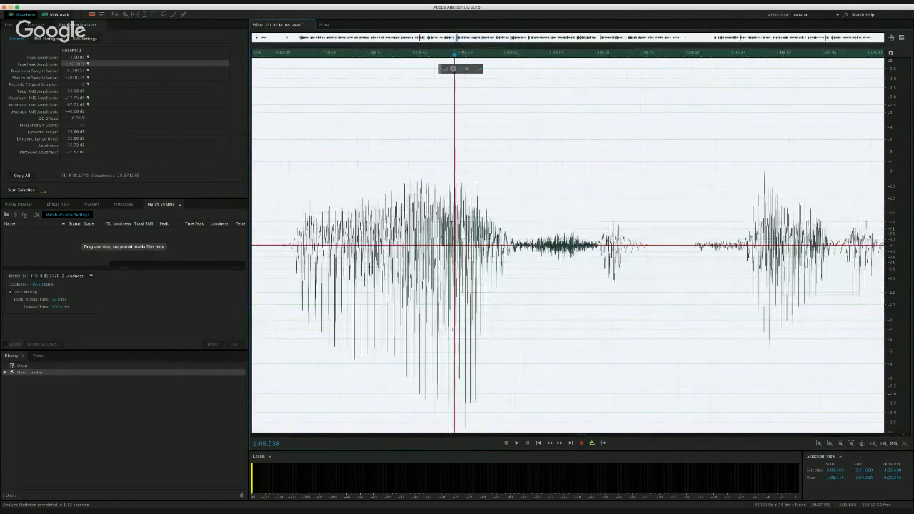
pyautogui.scroll(6, 454, 333)
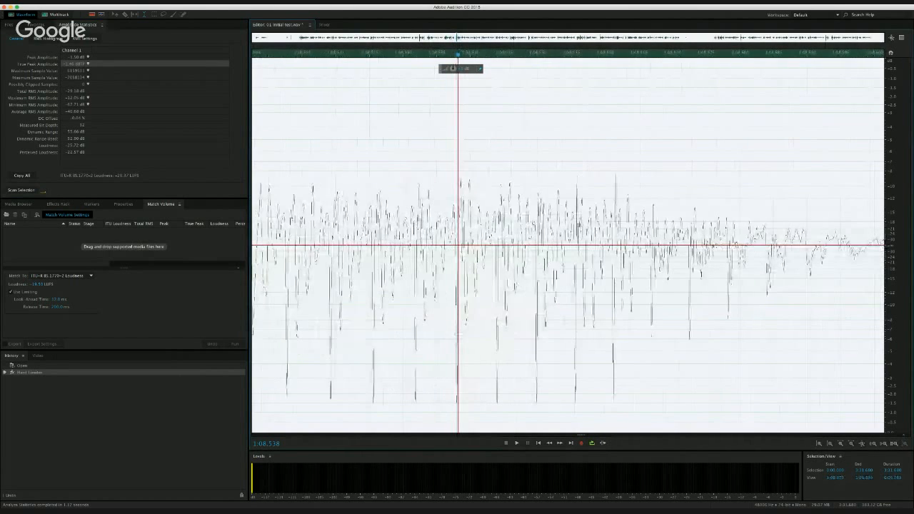
pyautogui.scroll(8, 466, 339)
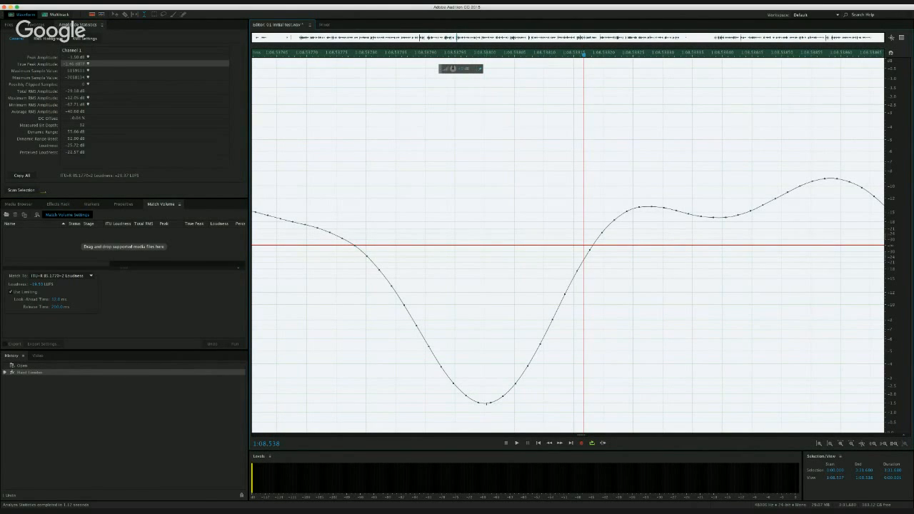
pyautogui.scroll(-3, 480, 322)
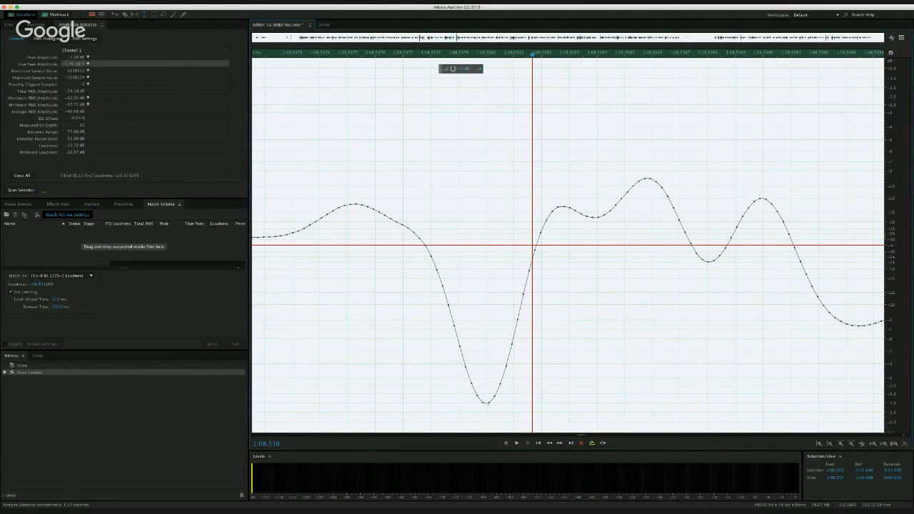
pyautogui.scroll(-10, 446, 242)
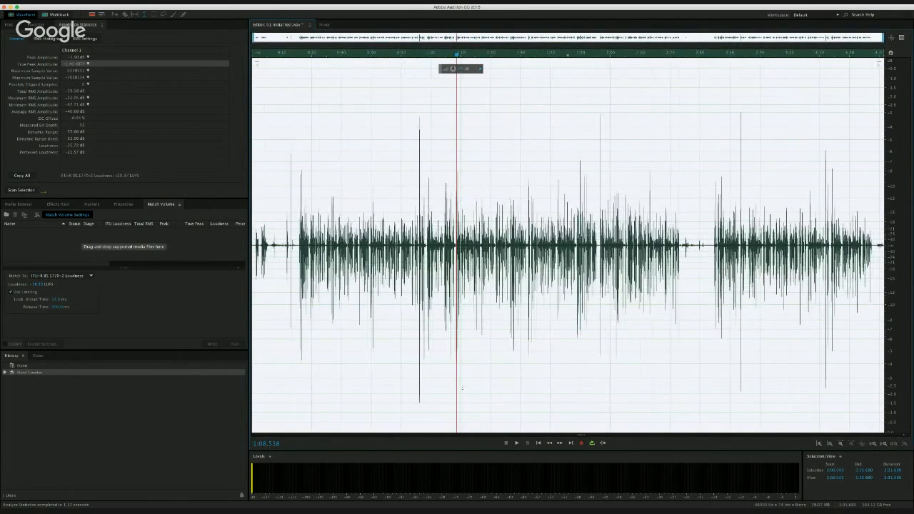
# - Place the playhead on the negative peak at 1:08.537 and compare its shape with the neighbouring limited peaks
pyautogui.scroll(10, 461, 349)
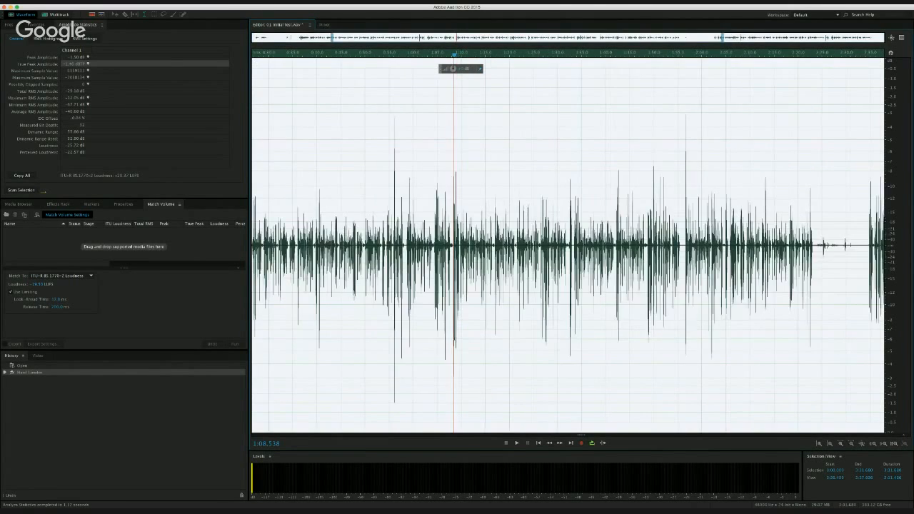
pyautogui.scroll(10, 568, 245)
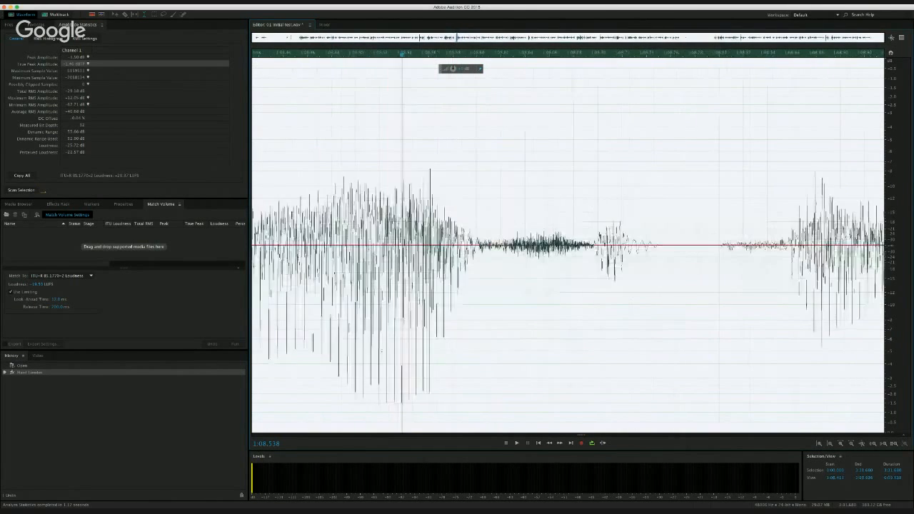
pyautogui.scroll(4, 578, 246)
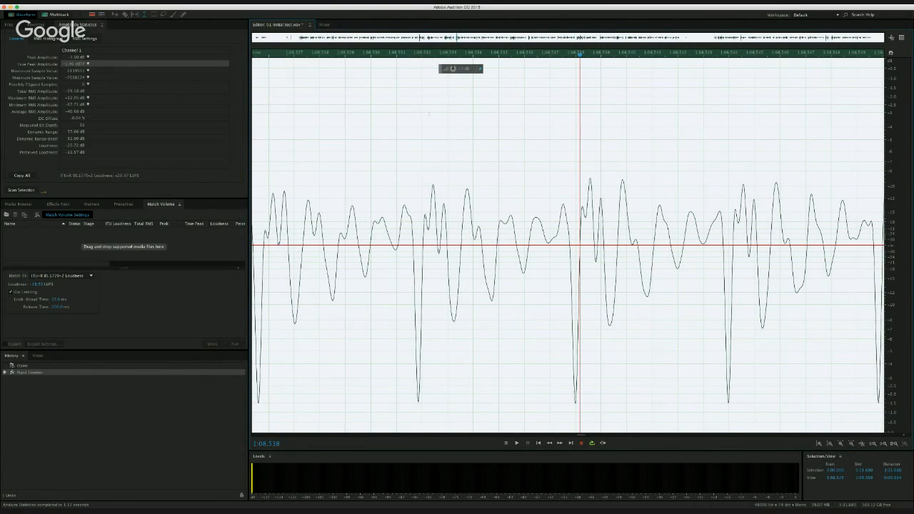
pyautogui.click(570, 190)
pyautogui.scroll(5, 572, 190)
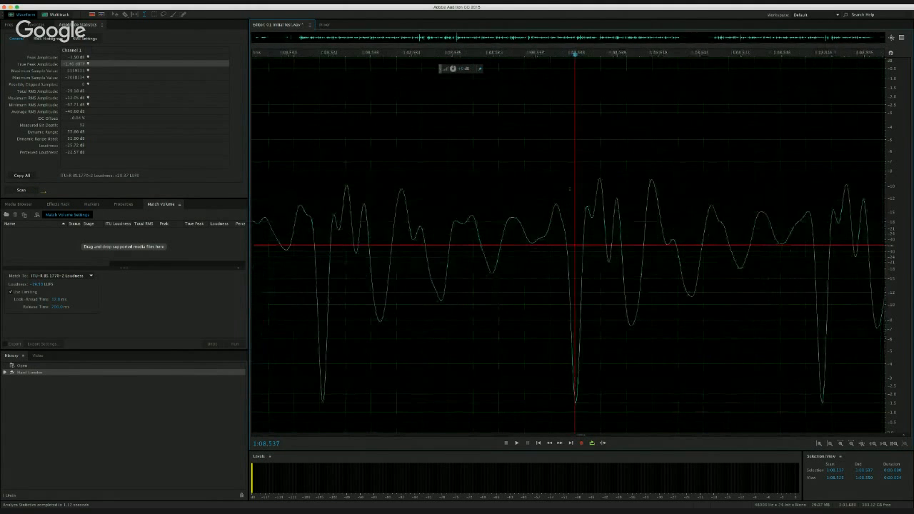
pyautogui.scroll(-5, 622, 197)
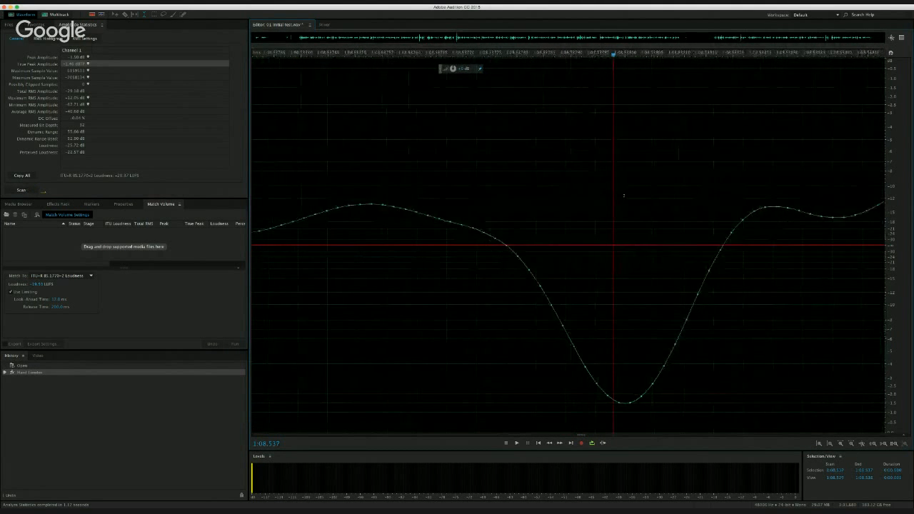
pyautogui.scroll(-2, 622, 195)
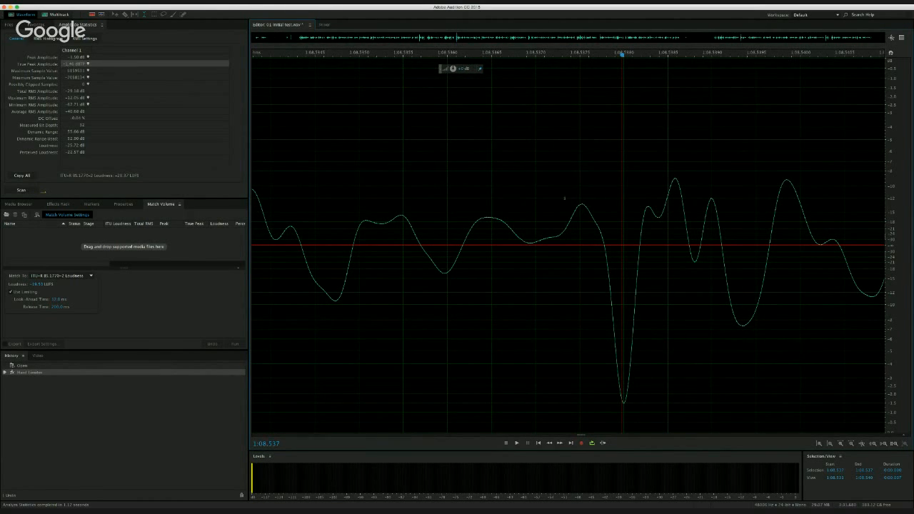
pyautogui.scroll(-8, 623, 207)
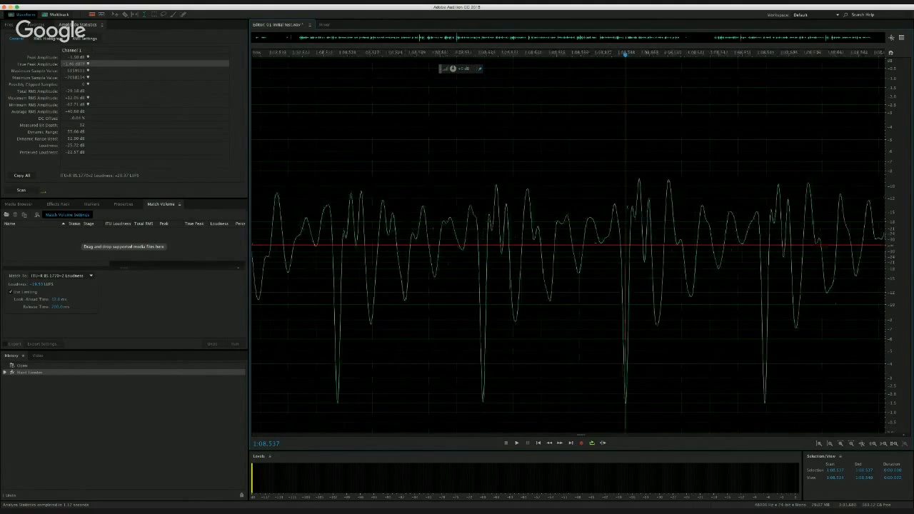
pyautogui.scroll(-8, 568, 247)
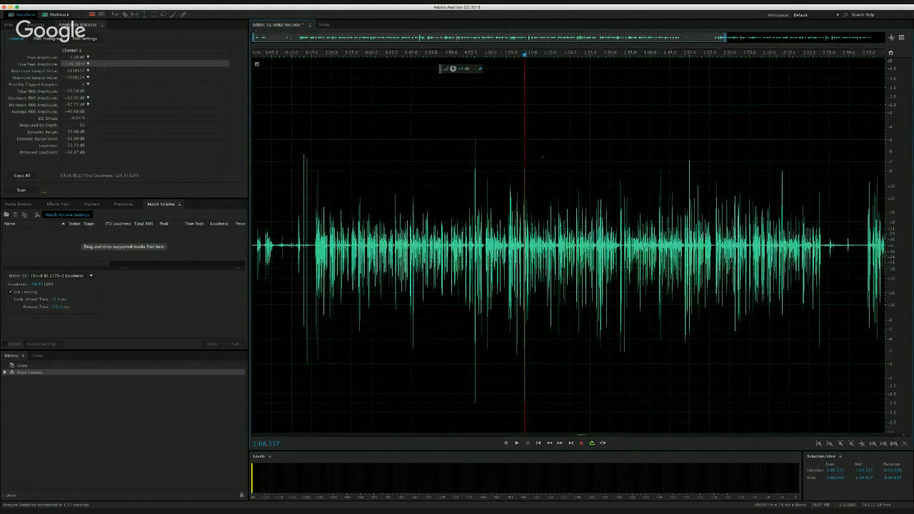
pyautogui.scroll(-3, 532, 157)
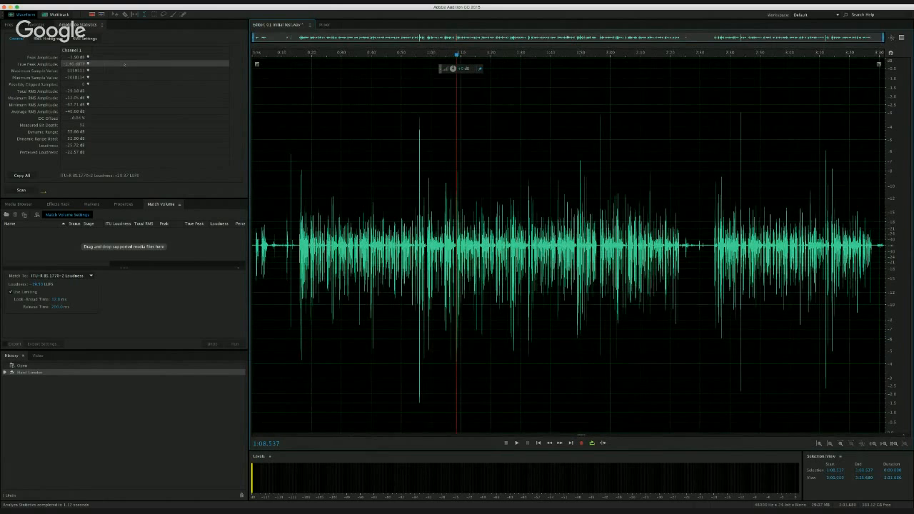
# - Highlight the True Peak Amplitude statistic and view the waveform around 1:08.664
pyautogui.click(106, 63)
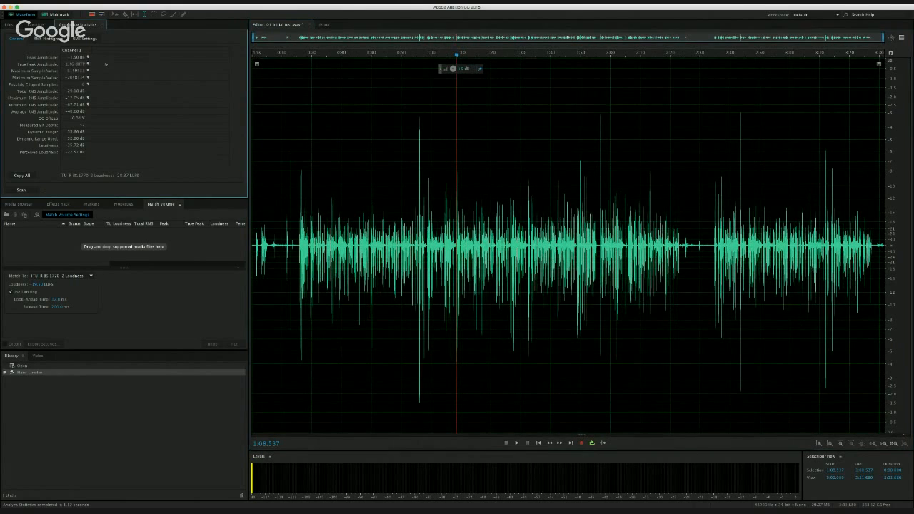
pyautogui.click(94, 63)
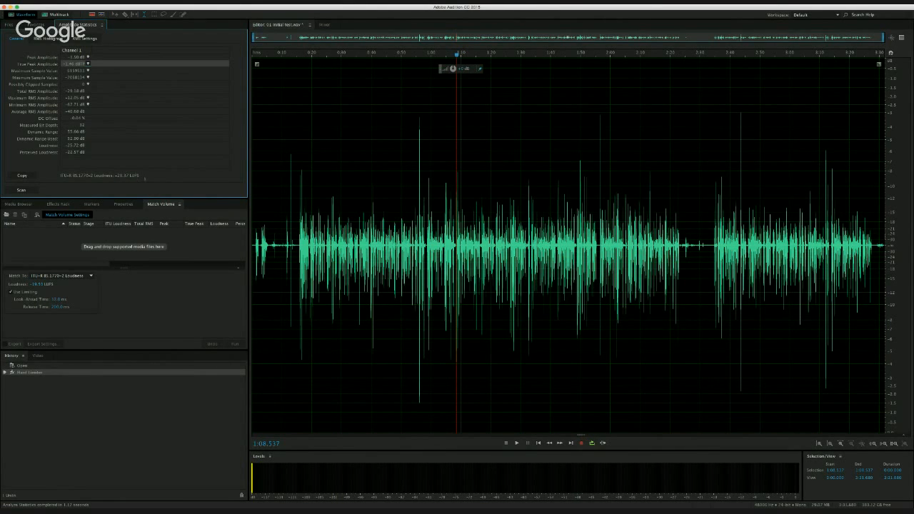
pyautogui.click(457, 165)
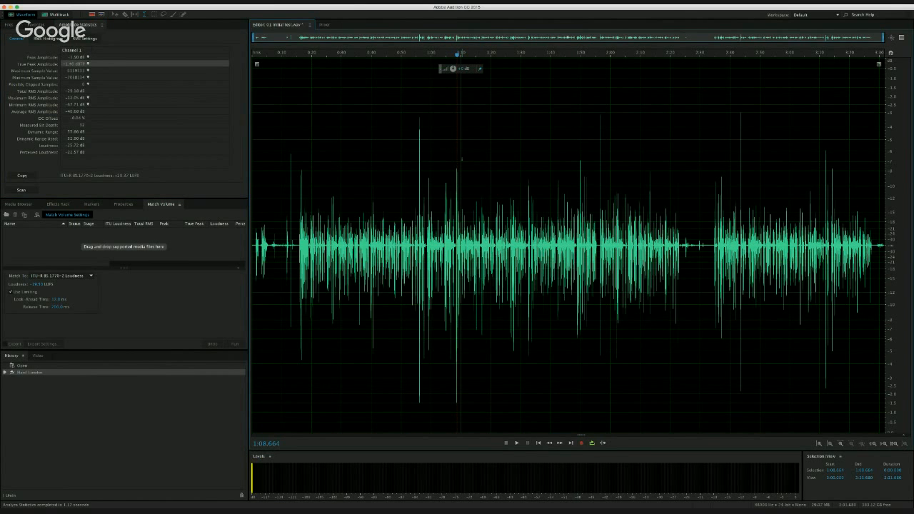
pyautogui.scroll(1, 463, 158)
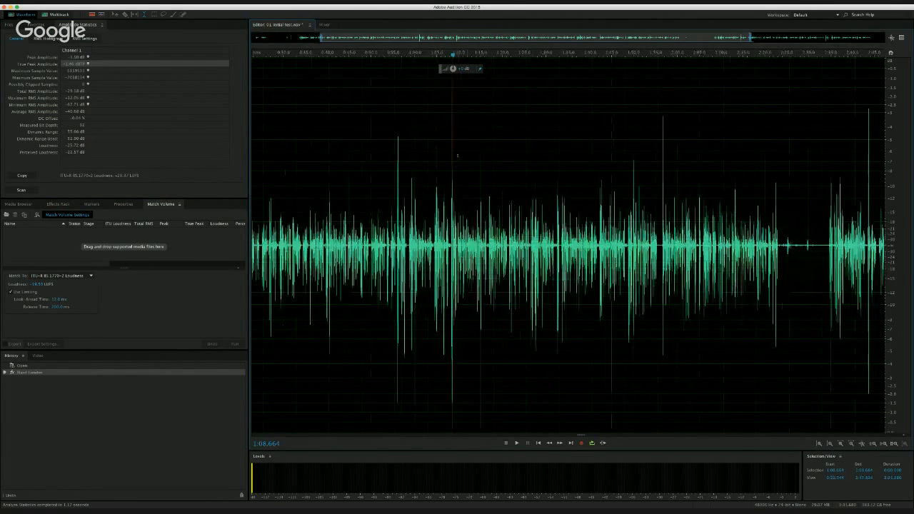
pyautogui.scroll(2, 457, 156)
pyautogui.scroll(-5, 458, 155)
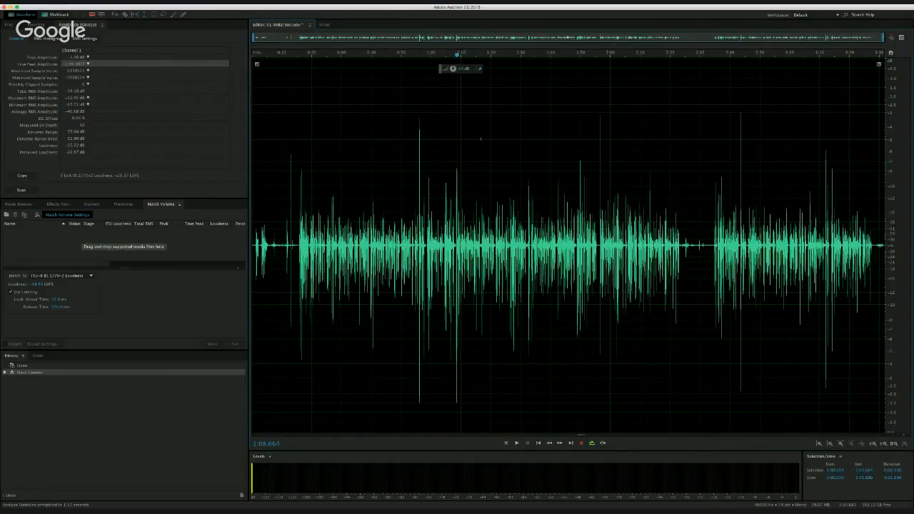
pyautogui.click(482, 138)
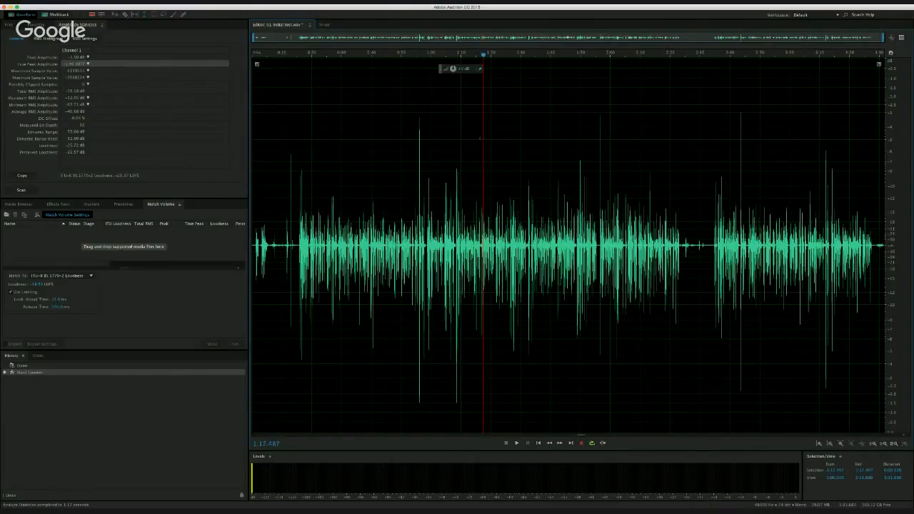
pyautogui.press('space')
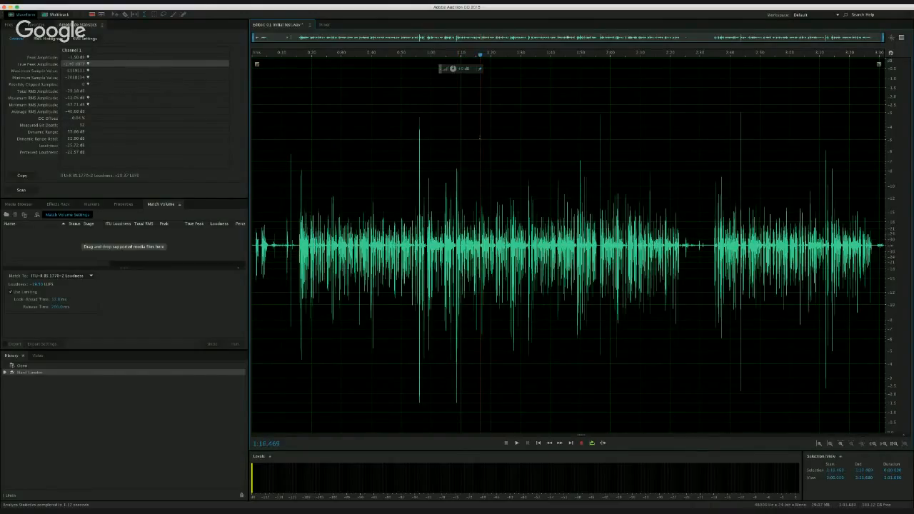
pyautogui.click(482, 137)
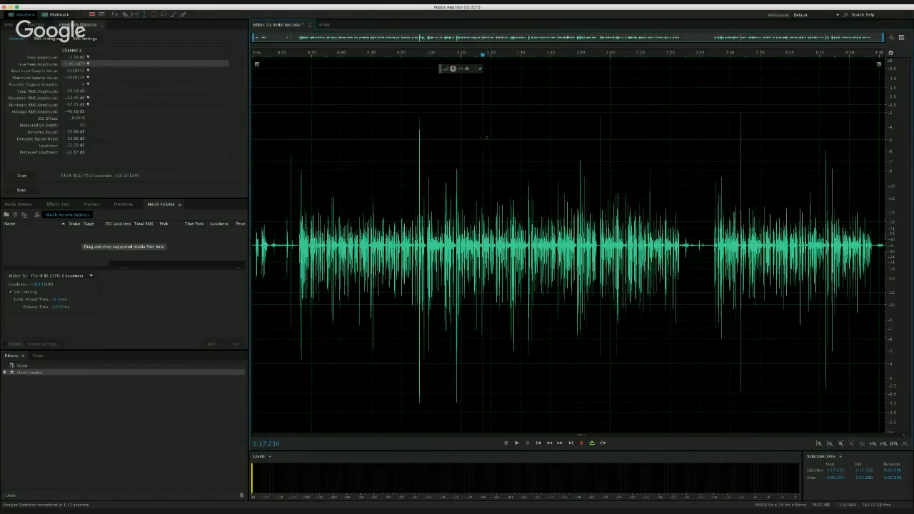
pyautogui.click(426, 133)
pyautogui.click(429, 112)
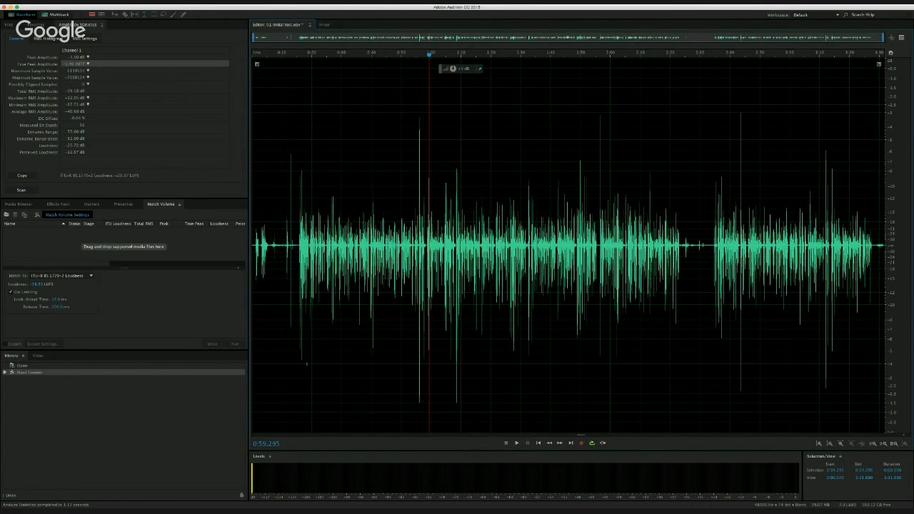
# - Add the limited voice recording from the file list to the Match Volume list
pyautogui.click(141, 289)
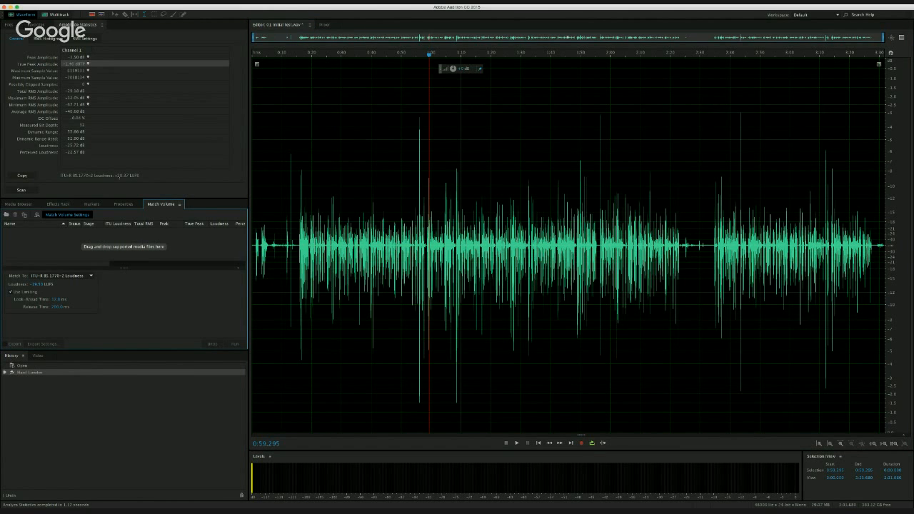
pyautogui.click(133, 176)
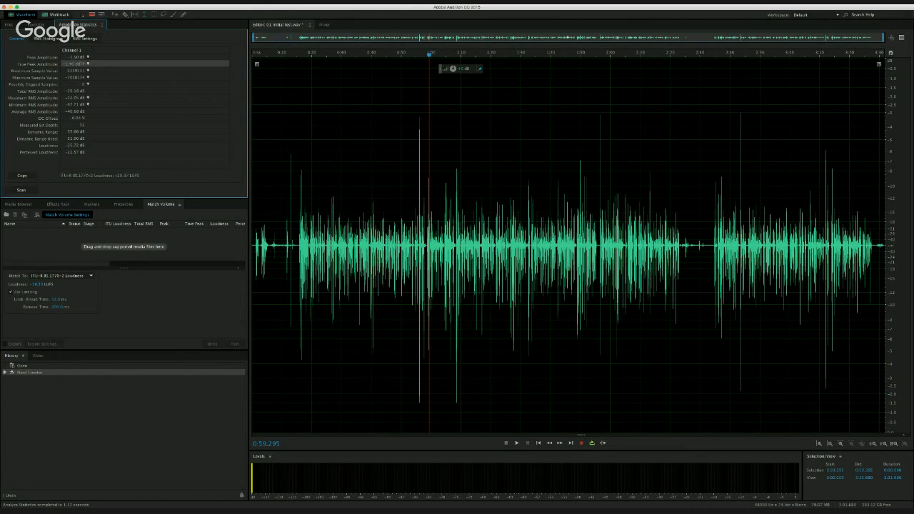
pyautogui.click(9, 25)
pyautogui.click(29, 50)
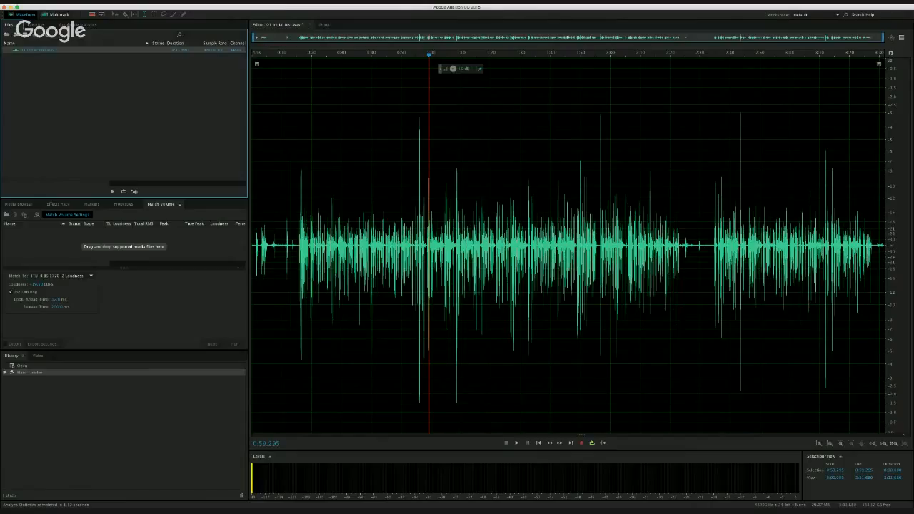
pyautogui.moveTo(29, 51); pyautogui.dragTo(44, 246)
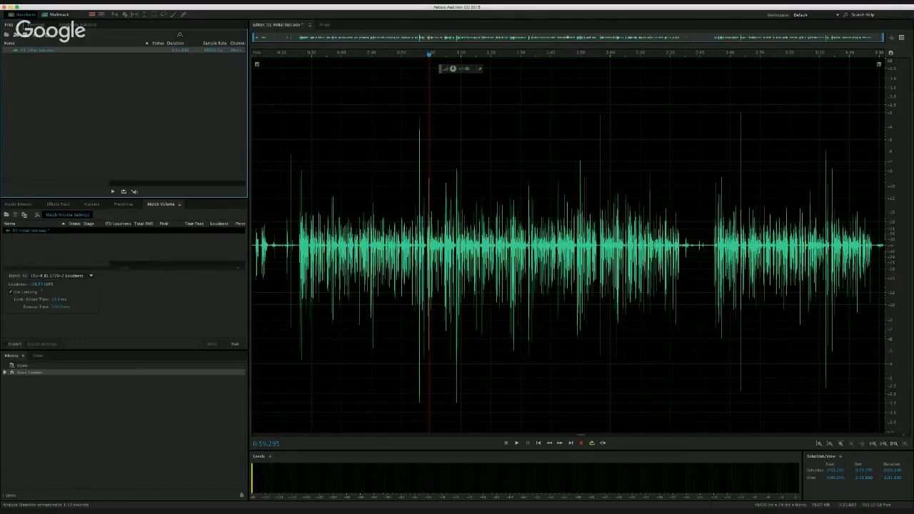
# - Set the ITU-R BS.1770-2 loudness target in LUFS and run Match Volume on the voice recording
pyautogui.click(36, 284)
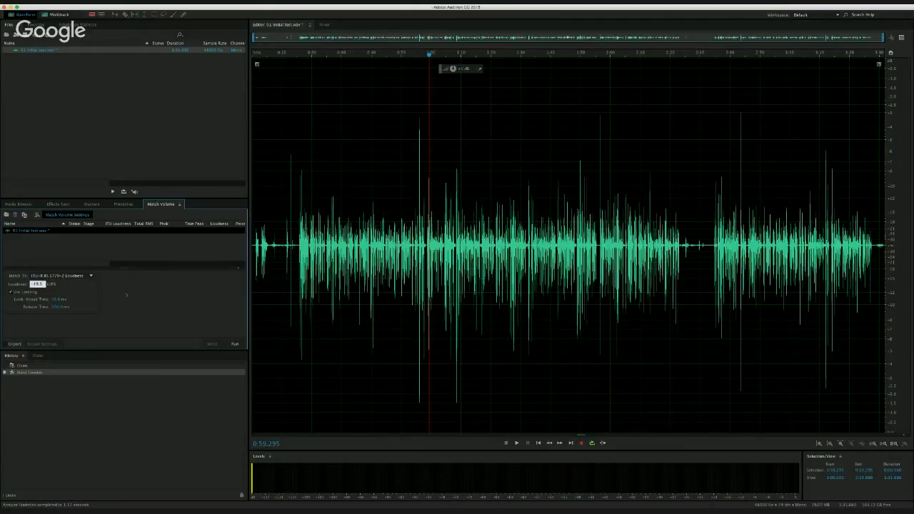
pyautogui.press('Return')
pyautogui.click(234, 344)
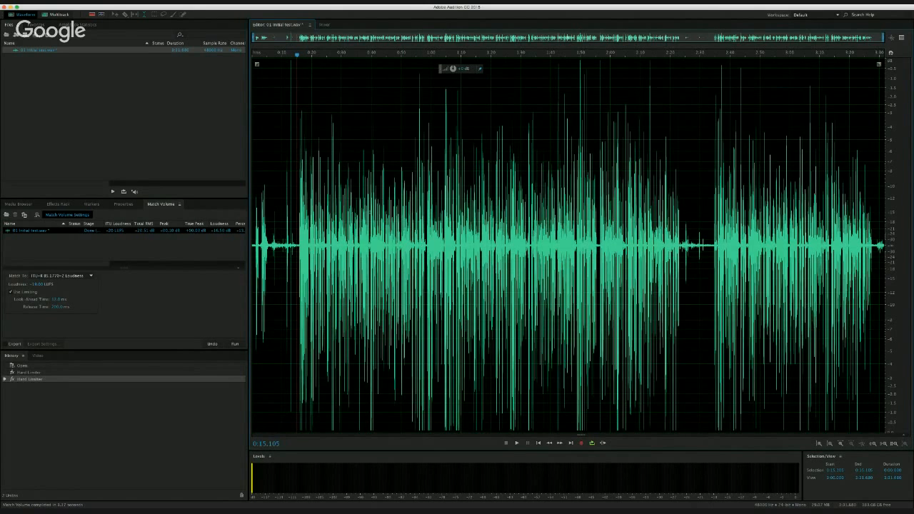
# - Examine the volume-matched waveform, highlighting the speech from about 0:15 to the end of the recording
pyautogui.scroll(5, 378, 246)
pyautogui.scroll(-5, 379, 245)
pyautogui.moveTo(298, 169); pyautogui.dragTo(884, 175)
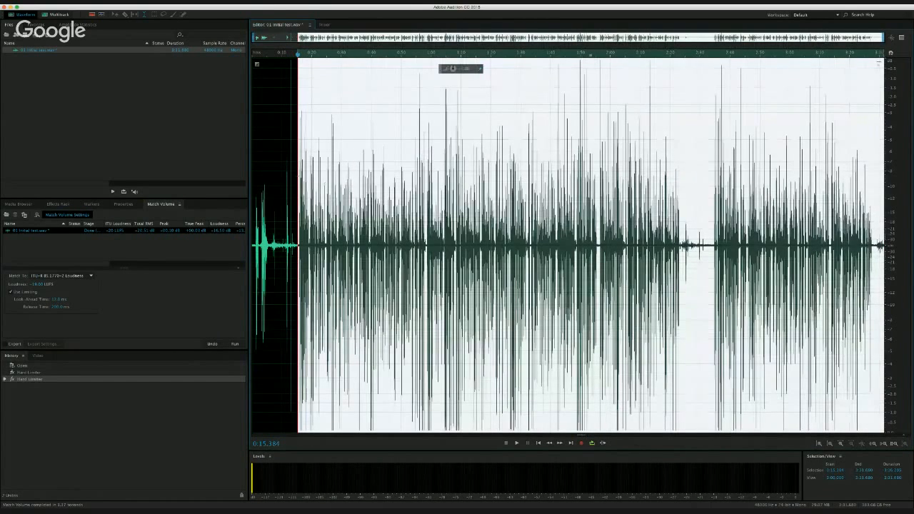
pyautogui.click(296, 174)
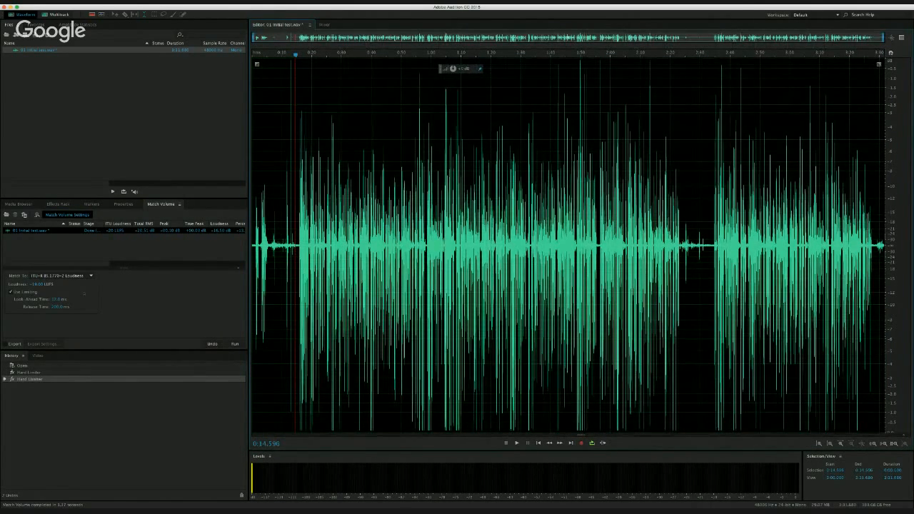
# - Undo the Match Volume processing and place the playhead just before the speech at about 0:15
pyautogui.press('super+z')
pyautogui.click(351, 202)
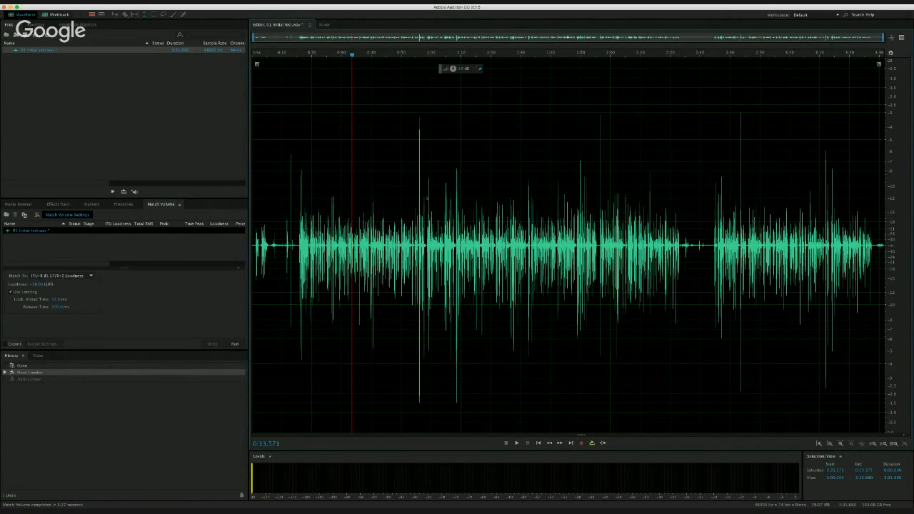
pyautogui.click(296, 141)
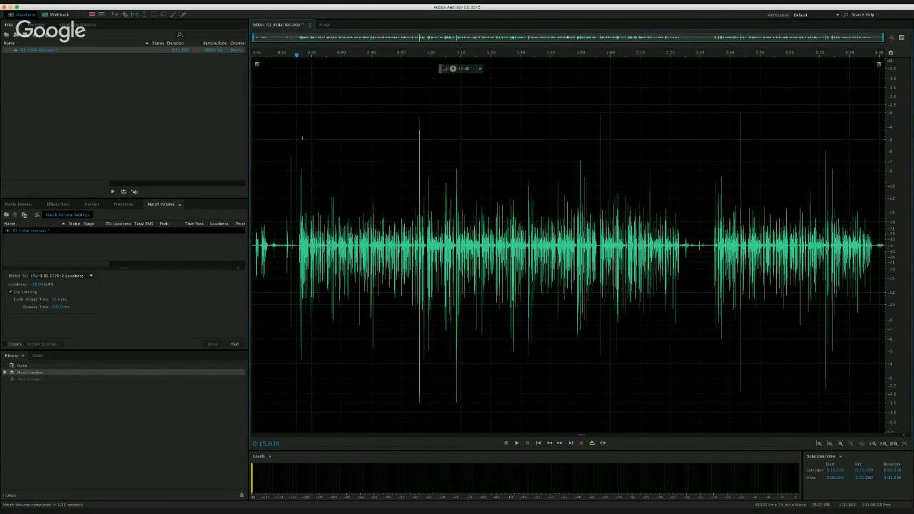
# - Examine the hard-limited waveform by highlighting stretches of speech starting at about 0:15
pyautogui.click(302, 137)
pyautogui.moveTo(335, 136); pyautogui.dragTo(387, 135)
pyautogui.click(396, 134)
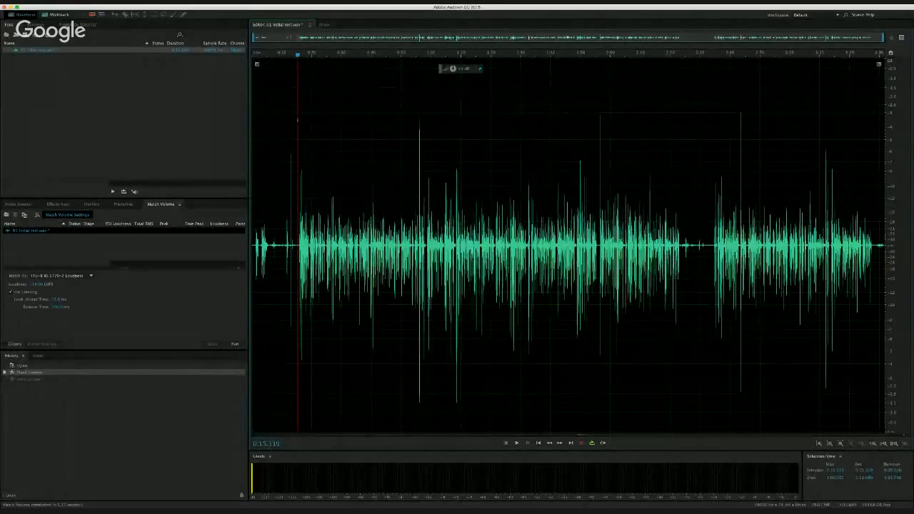
pyautogui.moveTo(298, 120); pyautogui.dragTo(409, 120)
pyautogui.click(483, 118)
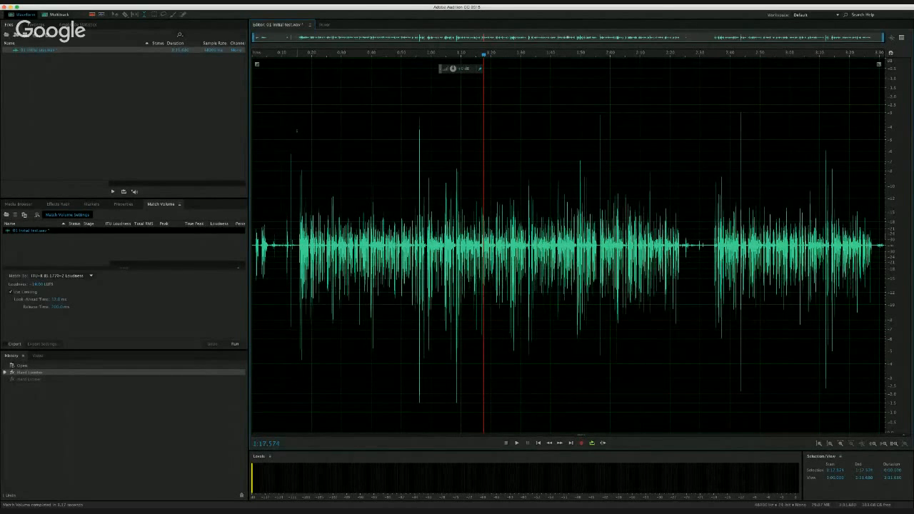
pyautogui.moveTo(297, 130); pyautogui.dragTo(307, 129)
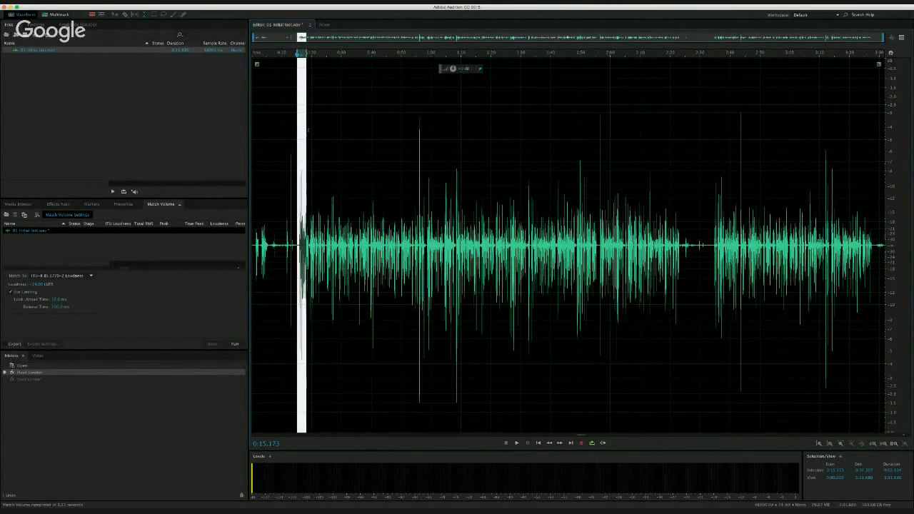
pyautogui.click(326, 131)
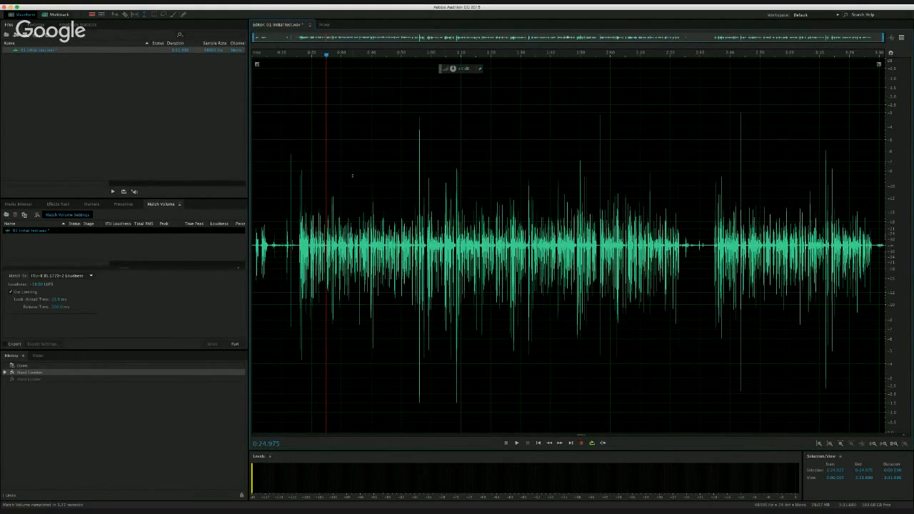
pyautogui.moveTo(297, 181); pyautogui.dragTo(380, 182)
pyautogui.click(435, 182)
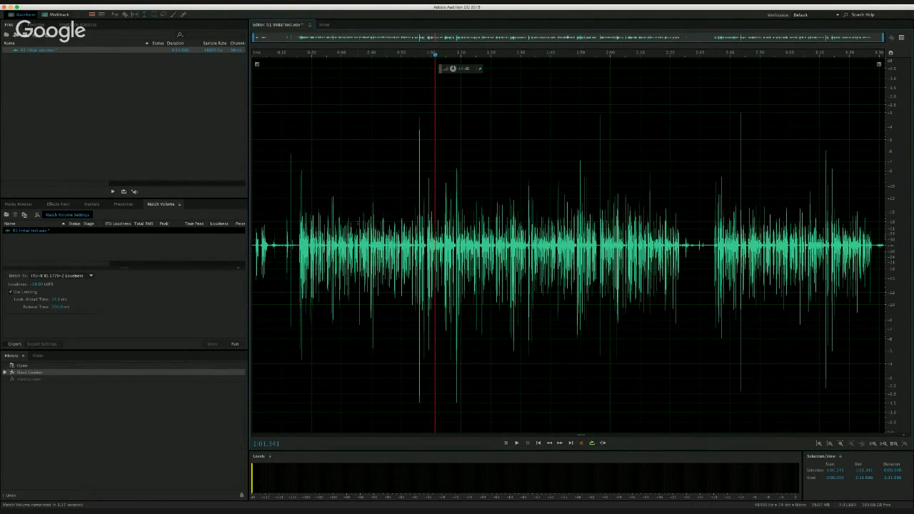
# - Highlight the asymmetric speech burst from about 1:09.04 to 1:09.62 and inspect its shape
pyautogui.scroll(5, 436, 223)
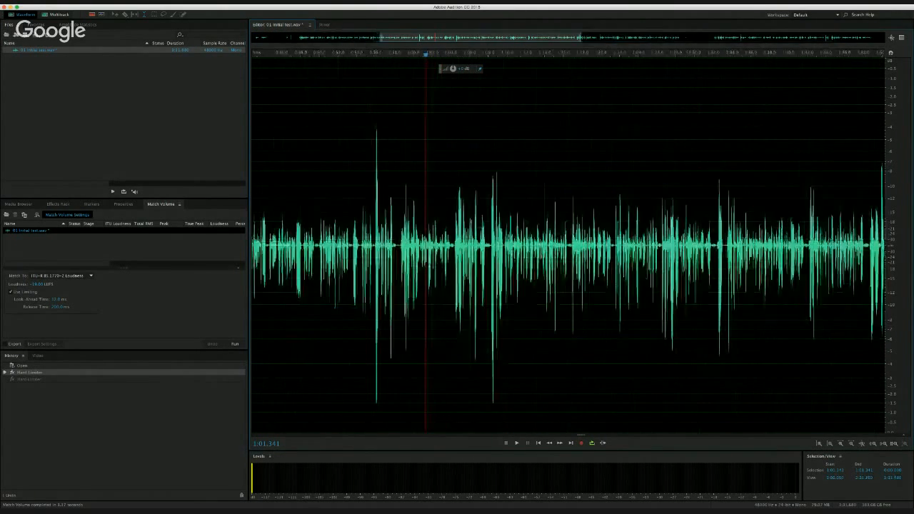
pyautogui.scroll(6, 436, 222)
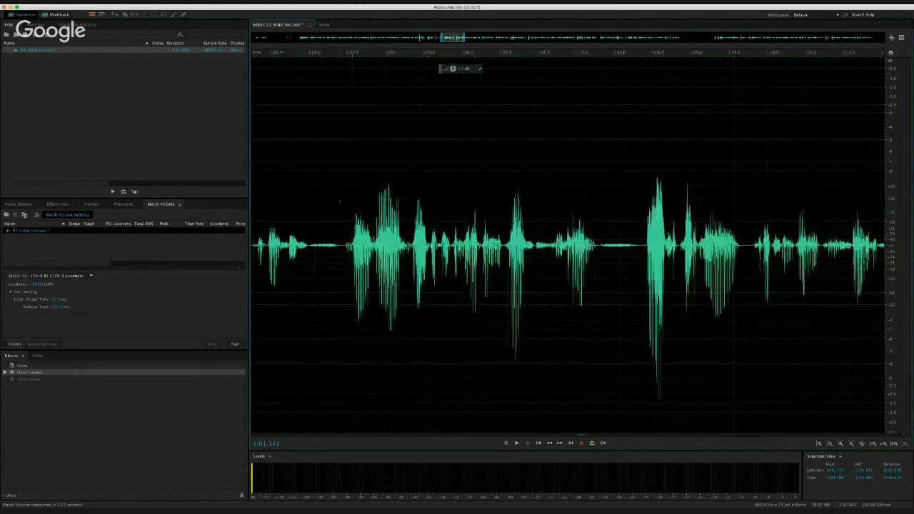
pyautogui.scroll(2, 436, 223)
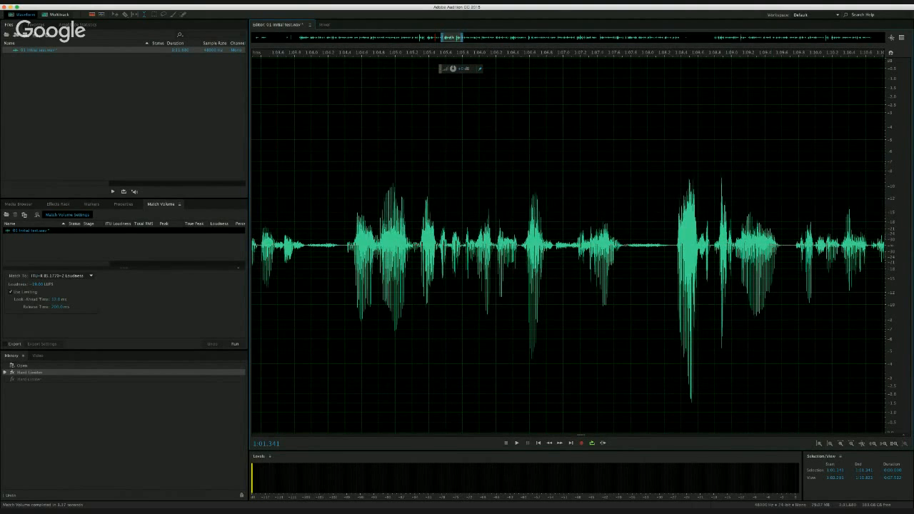
pyautogui.moveTo(734, 235); pyautogui.dragTo(783, 235)
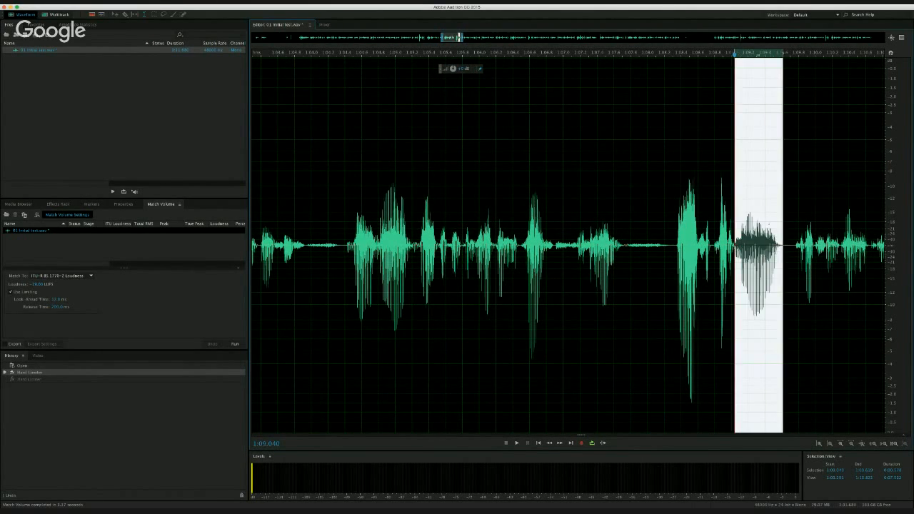
pyautogui.click(764, 224)
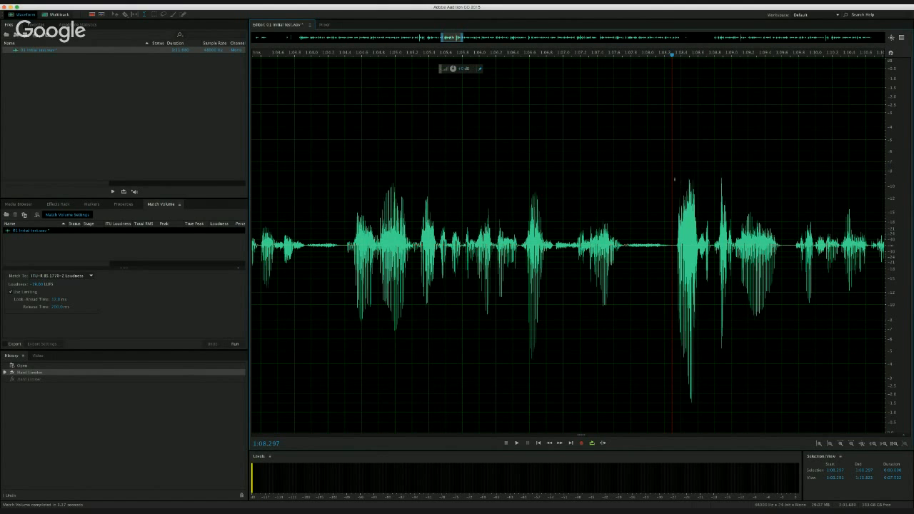
# - Examine the limited speech burst at about 1:08.5 up close, highlighting it from its onset to 1:08.6
pyautogui.click(674, 179)
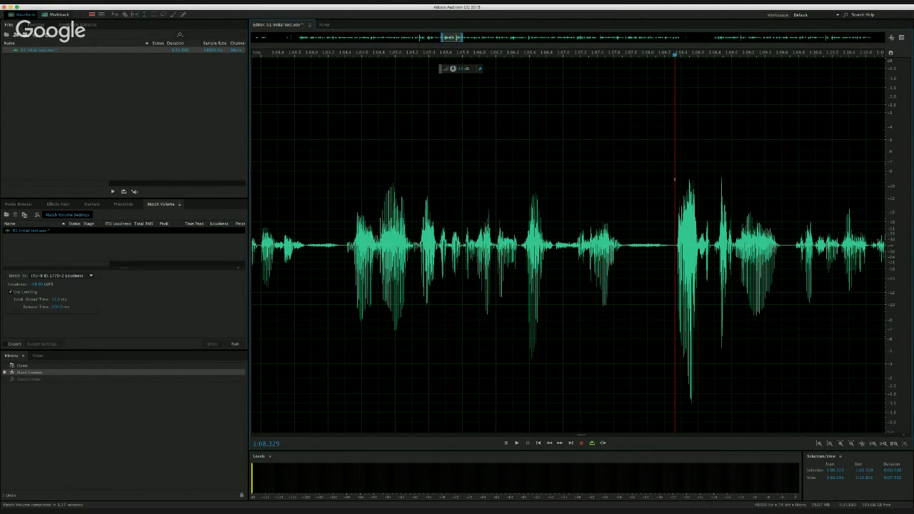
pyautogui.scroll(-3, 673, 179)
pyautogui.scroll(-5, 673, 179)
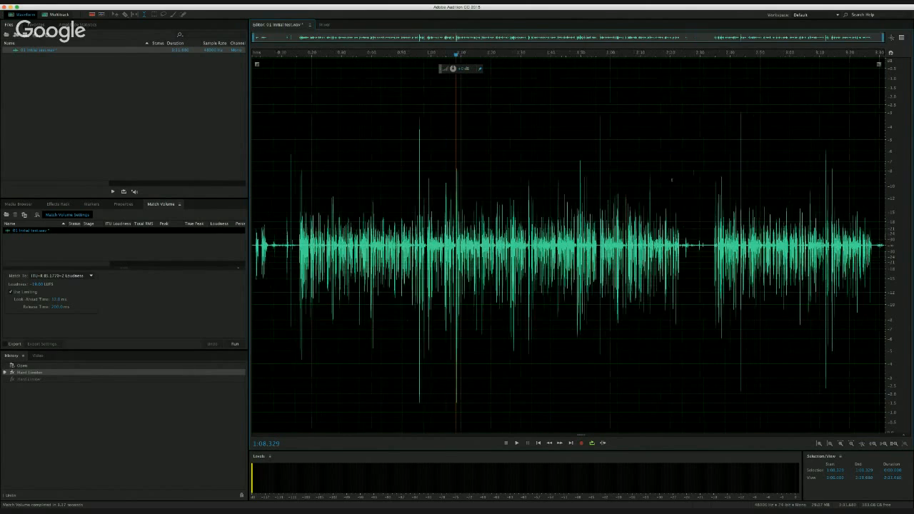
pyautogui.scroll(5, 665, 182)
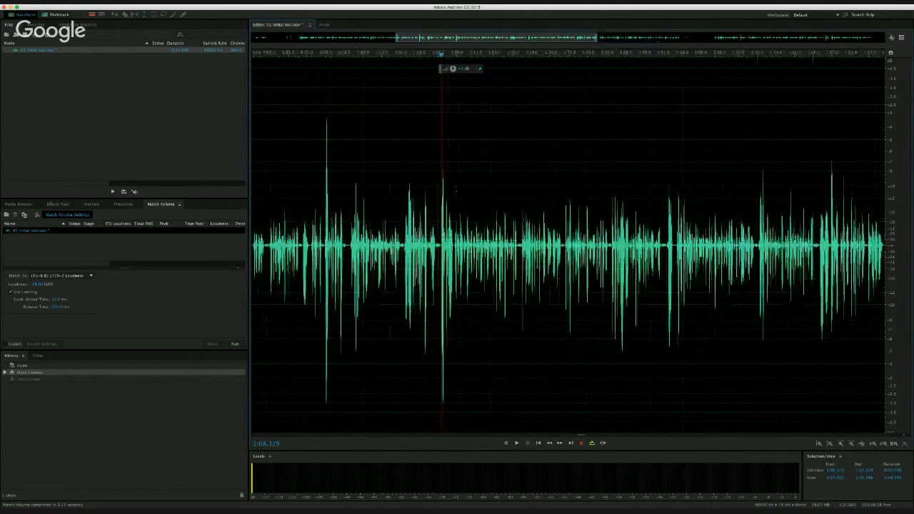
pyautogui.scroll(4, 664, 183)
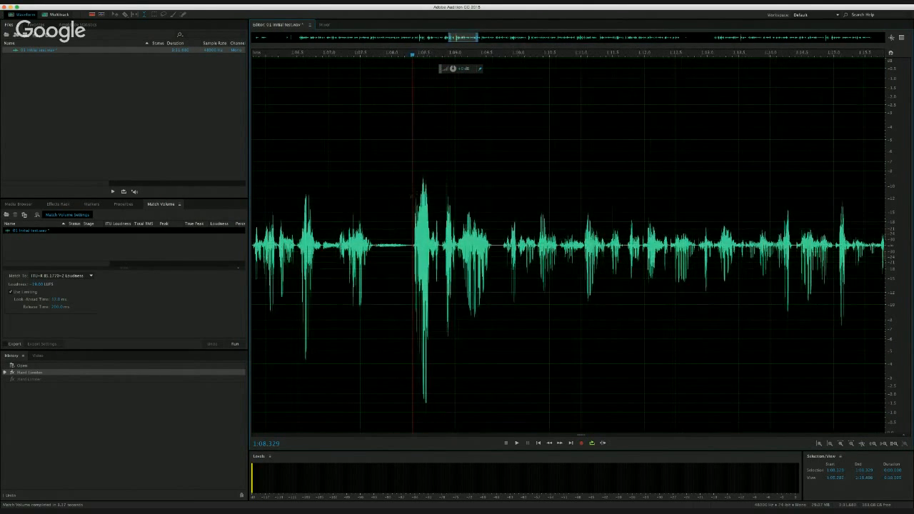
pyautogui.scroll(5, 664, 182)
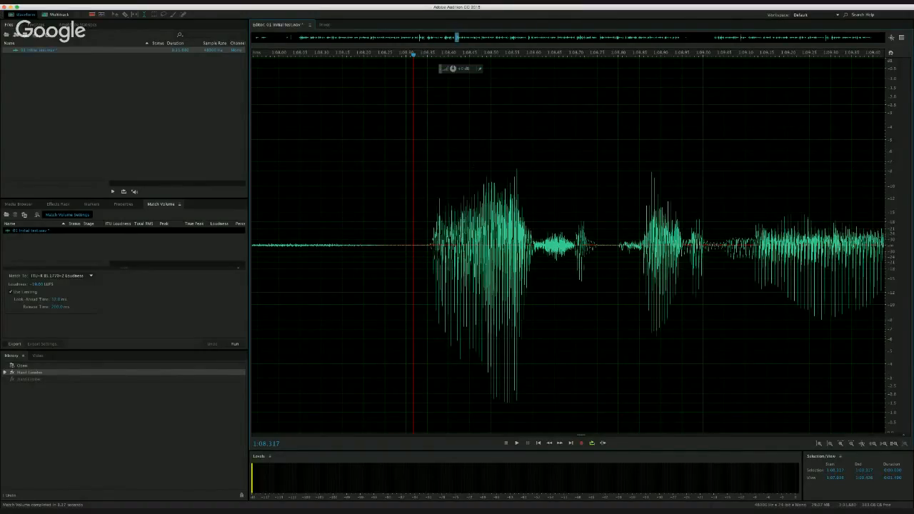
pyautogui.moveTo(419, 227); pyautogui.dragTo(546, 227)
pyautogui.click(536, 226)
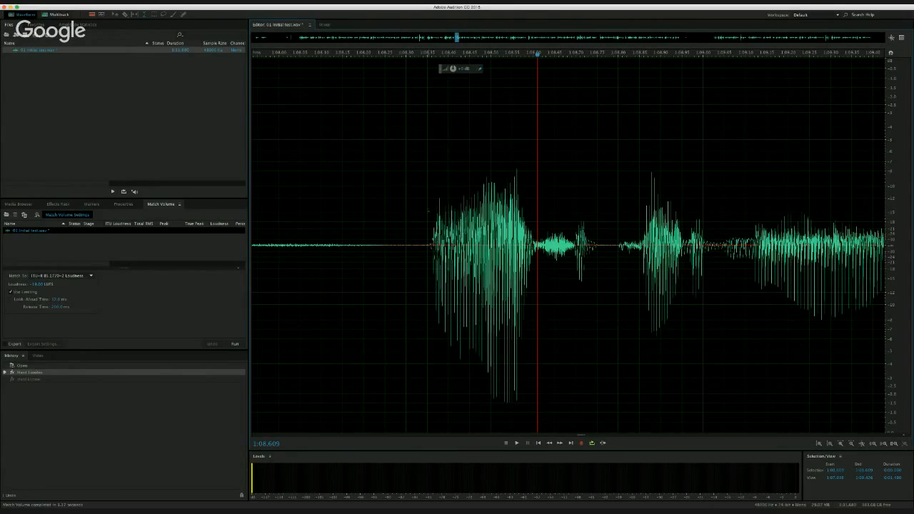
# - Switch to iZotope RX 4 Advanced with the voice recording open and place the playhead at 0:42.884
pyautogui.scroll(-10, 429, 211)
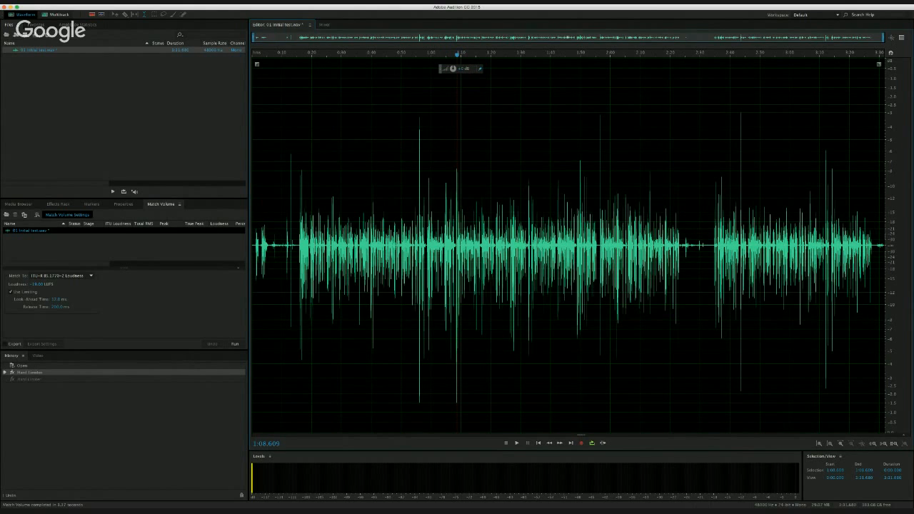
pyautogui.click(323, 197)
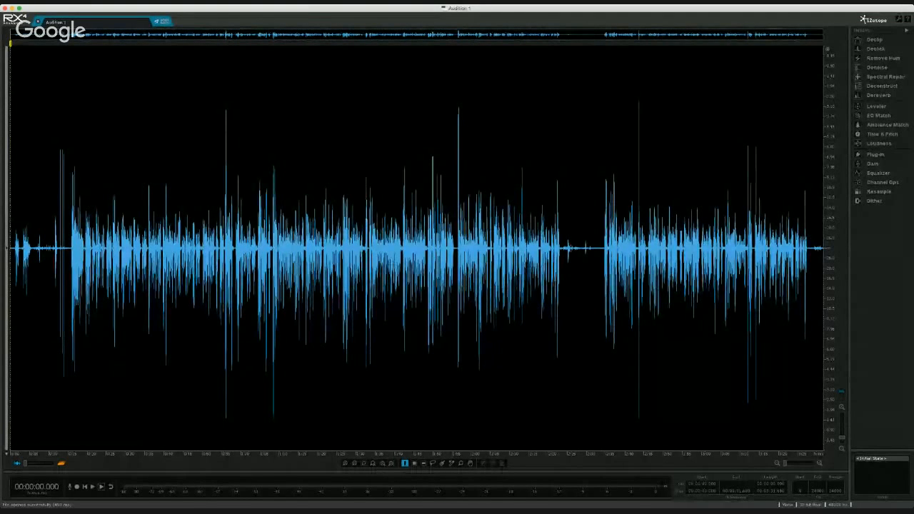
pyautogui.click(175, 342)
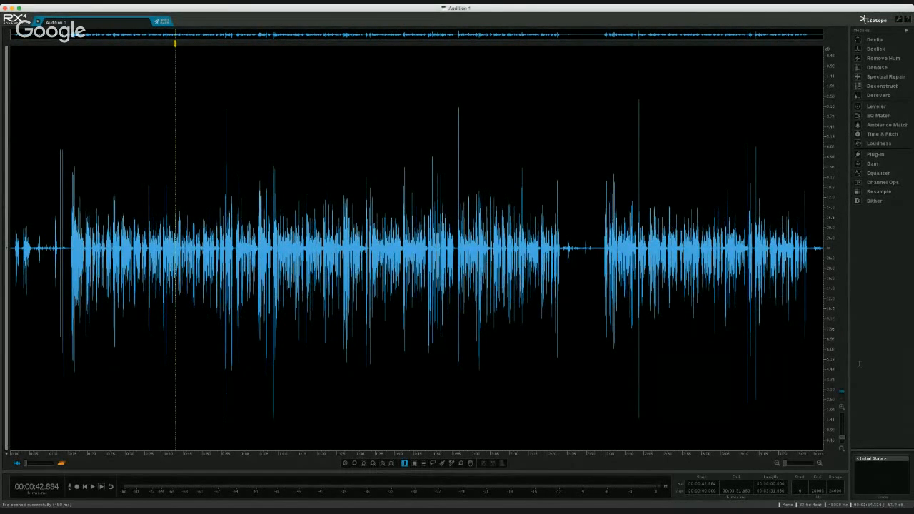
# - Apply Channel Ops processing to the entire voice recording
pyautogui.scroll(15, 478, 250)
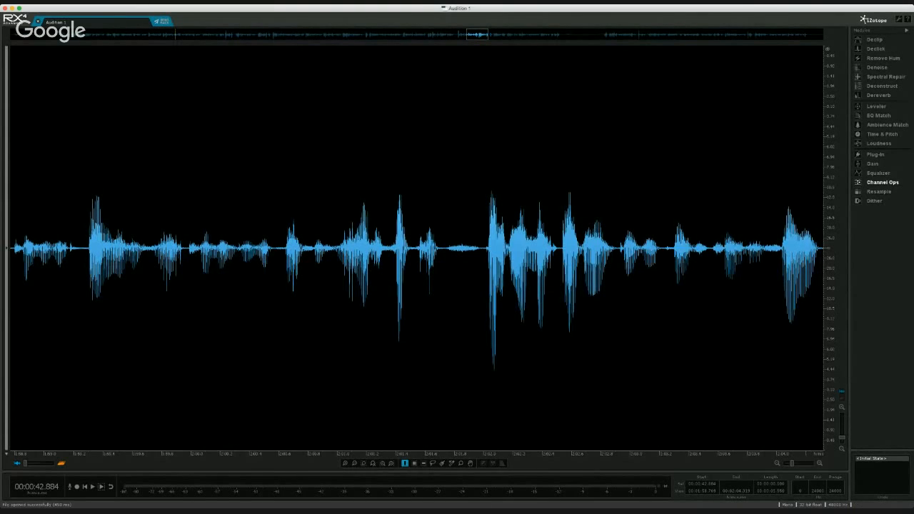
pyautogui.click(883, 182)
pyautogui.press('super+a')
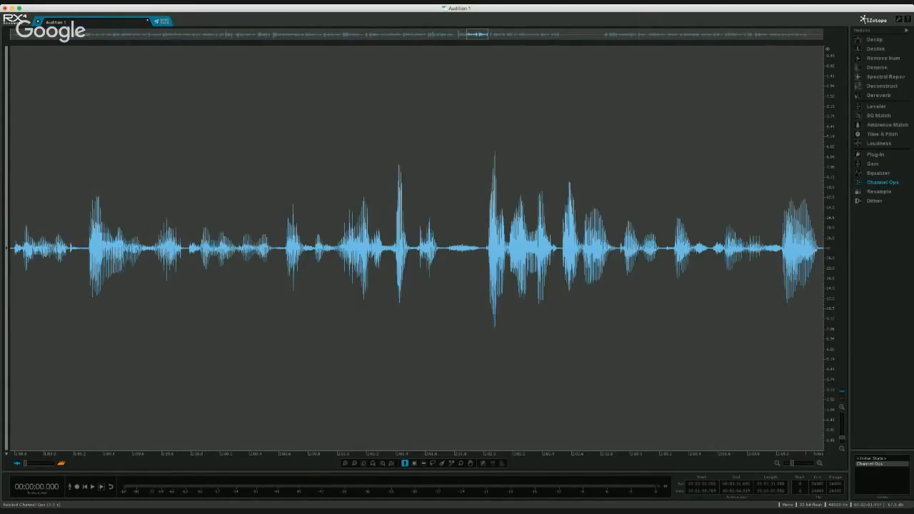
# - Clear the selection, view the whole processed waveform and close the Audition 1 file
pyautogui.click(475, 248)
pyautogui.scroll(-15, 464, 248)
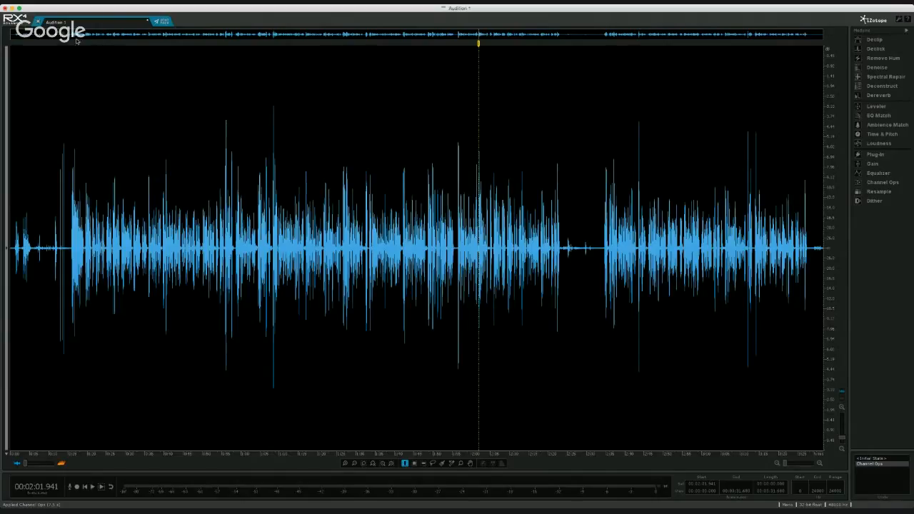
pyautogui.click(37, 22)
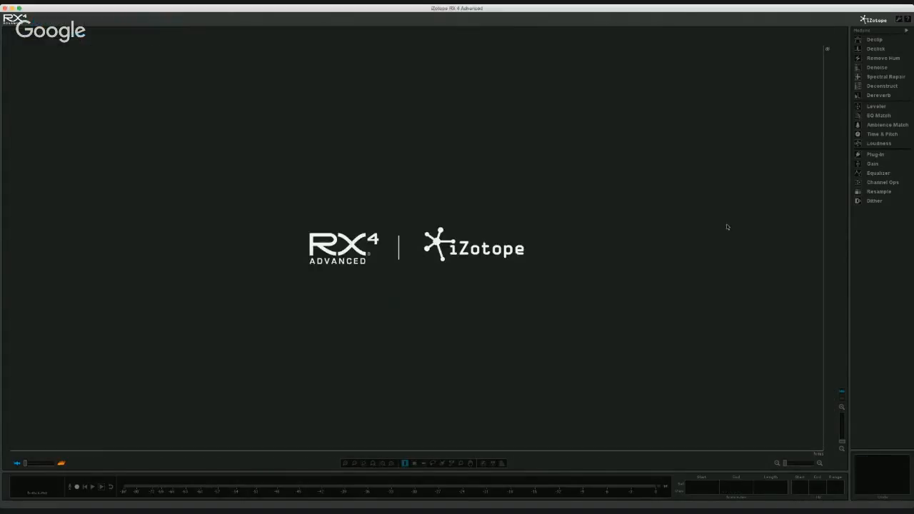
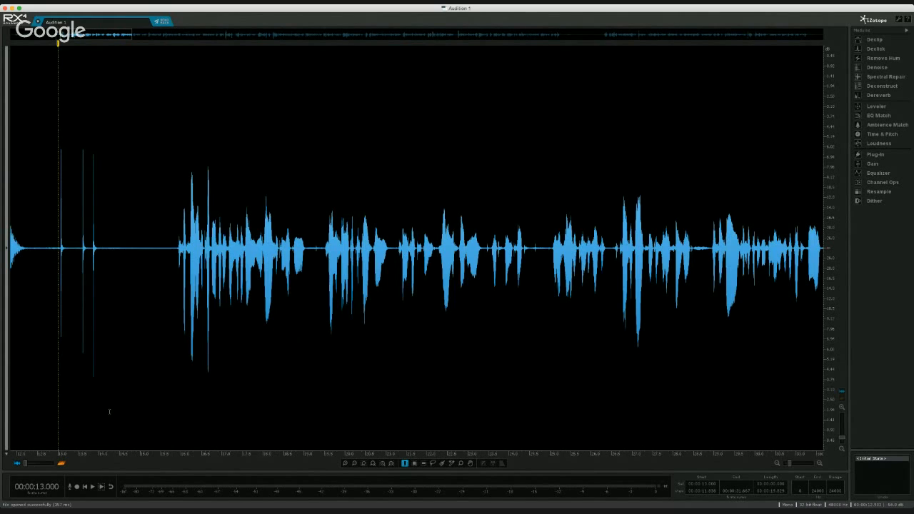
# - Cut roughly the first 13 seconds of the recording and the tail after 3:16.114, and place the playhead at 1:12.371
pyautogui.moveTo(109, 411); pyautogui.dragTo(2, 365)
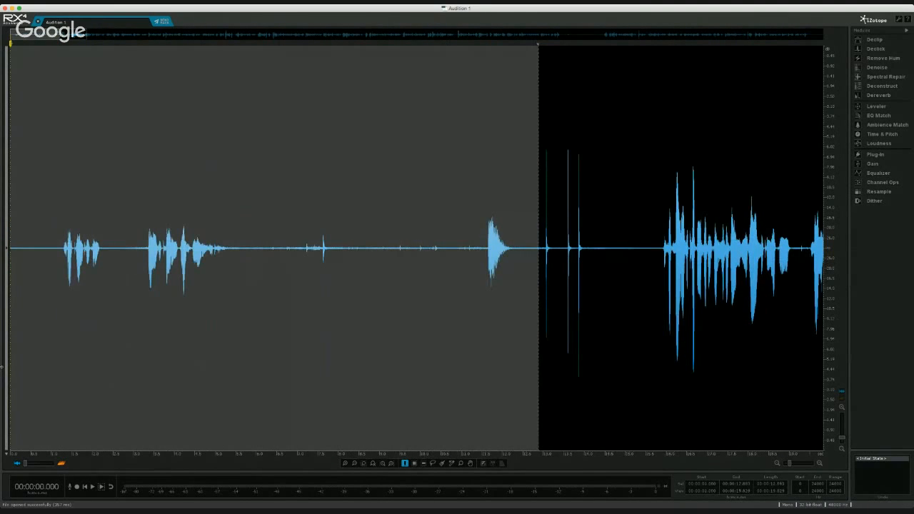
pyautogui.press('super+x')
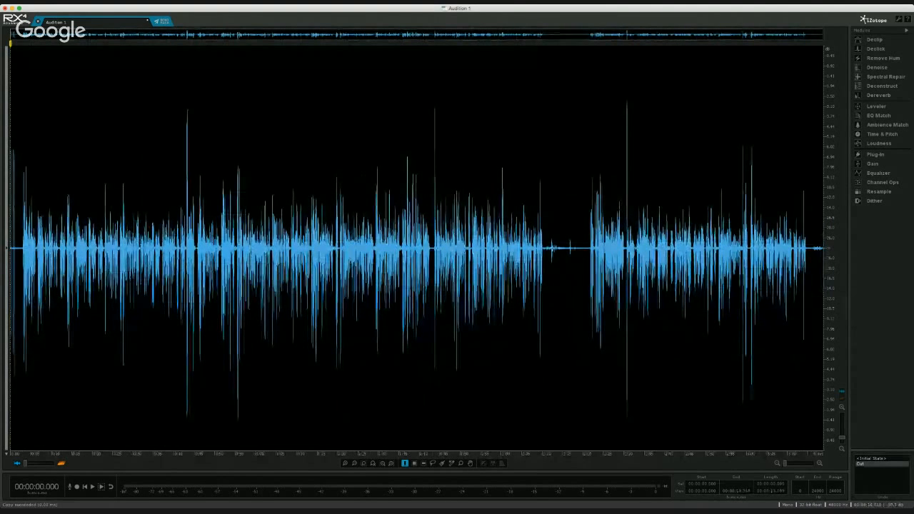
pyautogui.press('End')
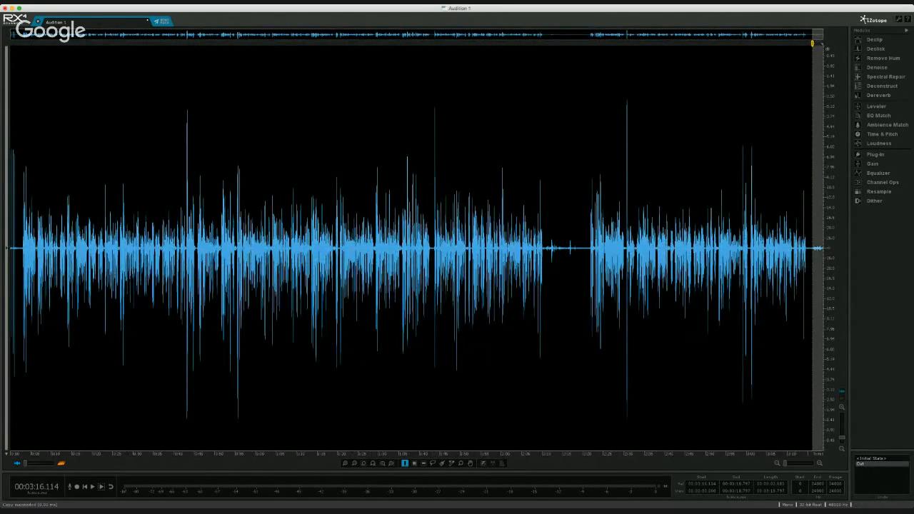
pyautogui.press('super+x')
pyautogui.click(310, 237)
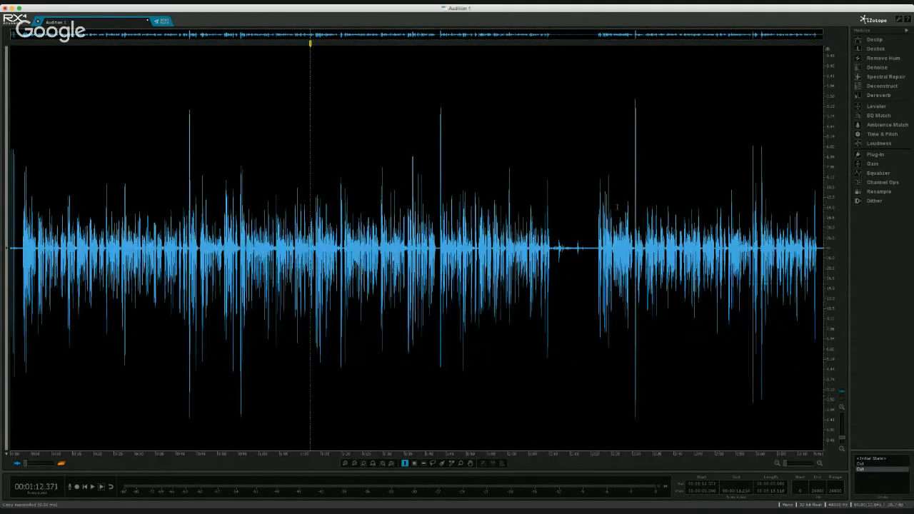
# - Select the silent gap from 2:18.524 to about 2:21, check it with the Loudness module, and return to the whole waveform
pyautogui.click(589, 247)
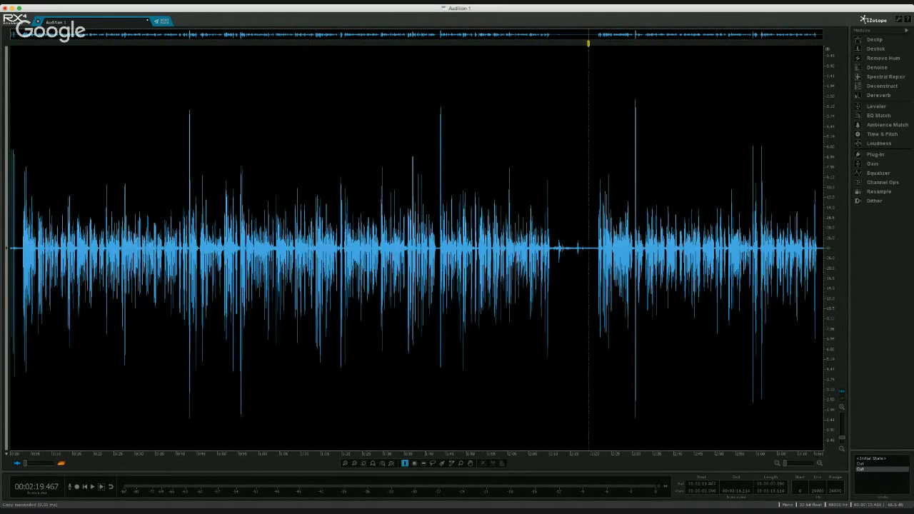
pyautogui.scroll(10, 587, 248)
pyautogui.moveTo(559, 248); pyautogui.dragTo(774, 248)
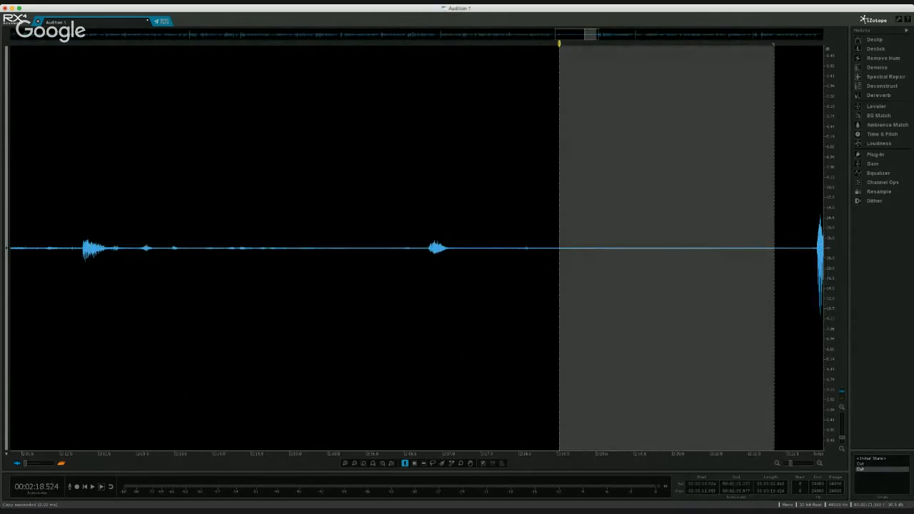
pyautogui.click(878, 143)
pyautogui.click(558, 248)
pyautogui.scroll(-10, 586, 248)
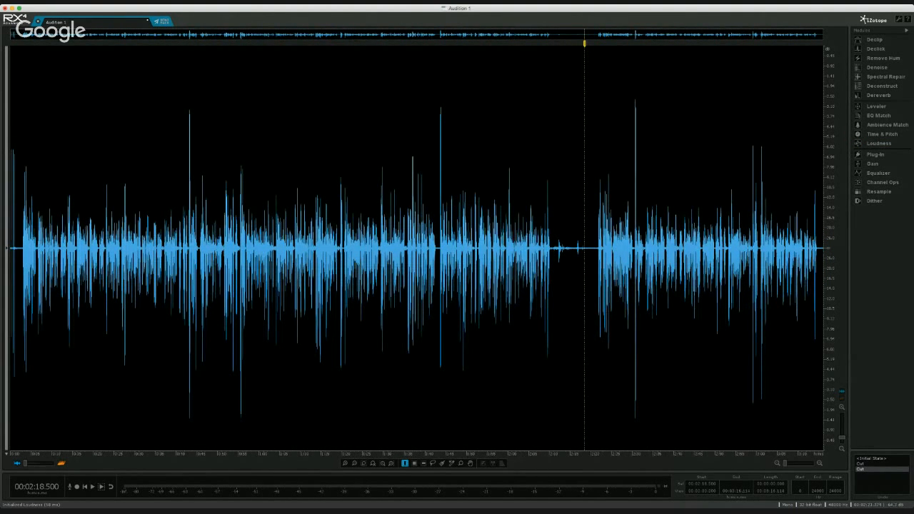
# - Play from 2:18.500, check the silent stretch from 2:19.205 to about 2:21 with Loudness, and clear the selection
pyautogui.press('space')
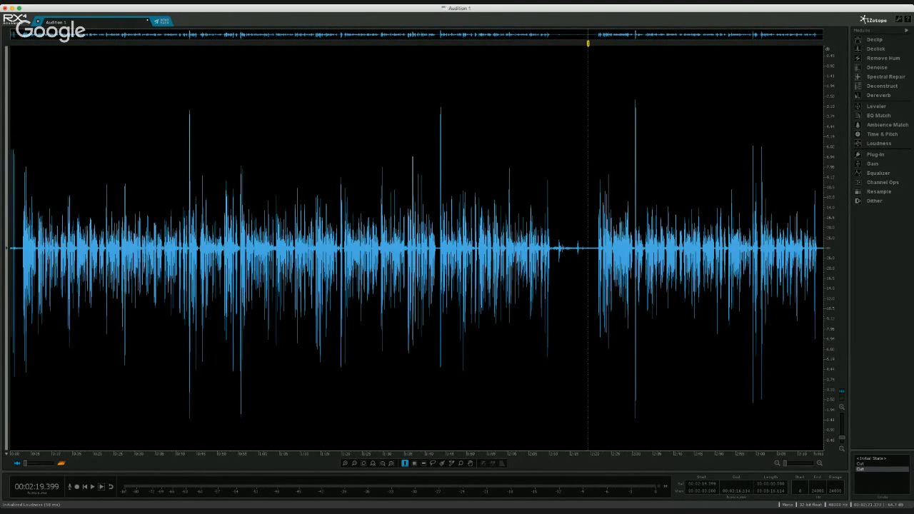
pyautogui.moveTo(595, 248); pyautogui.dragTo(587, 248)
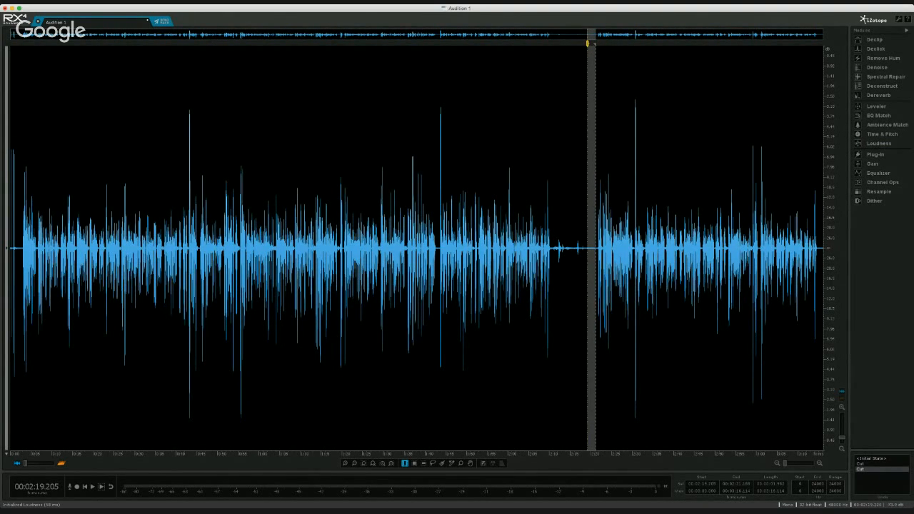
pyautogui.scroll(5, 587, 248)
pyautogui.click(879, 144)
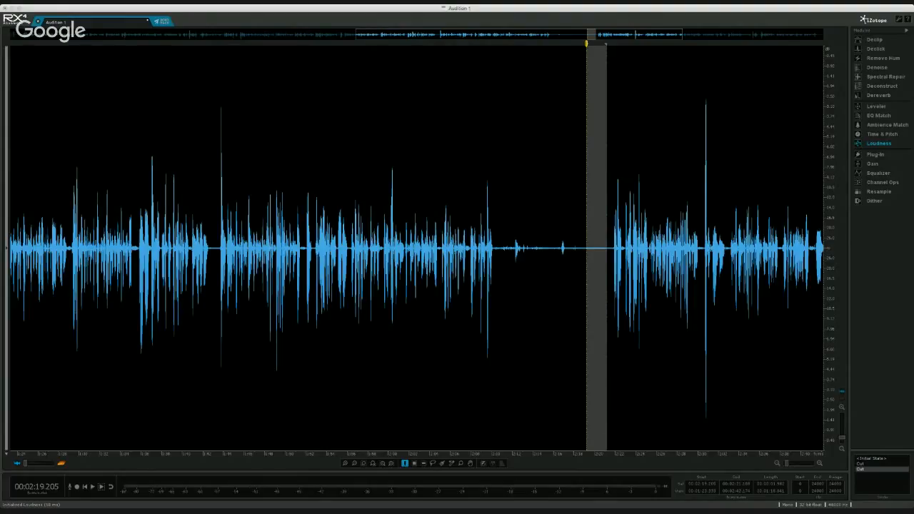
pyautogui.press('Escape')
pyautogui.click(582, 247)
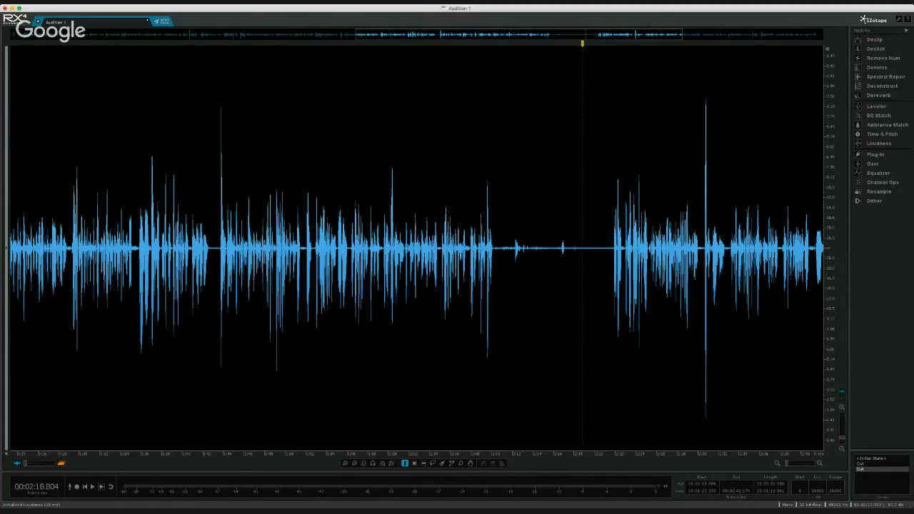
pyautogui.scroll(-5, 582, 248)
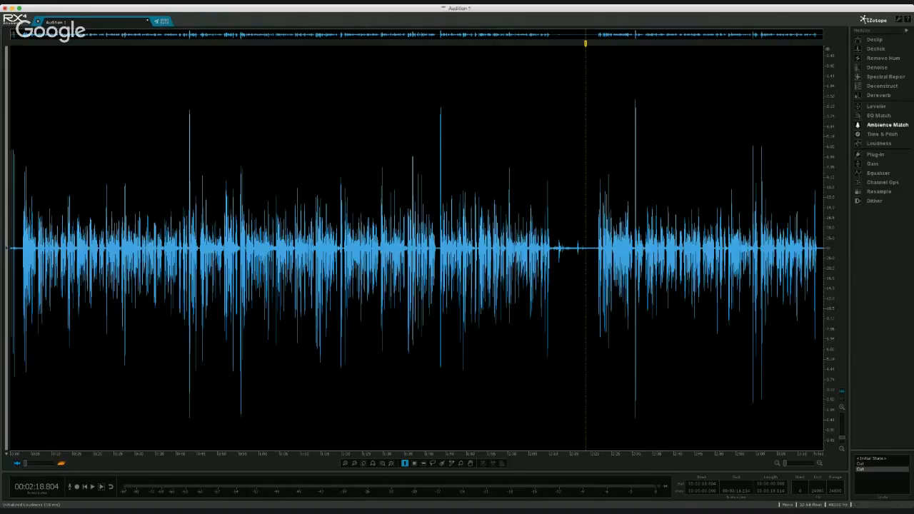
# - Apply the Dialogue Denoiser to the entire recording and recheck the silent stretch starting at 2:19.205
pyautogui.click(878, 68)
pyautogui.press('super+a')
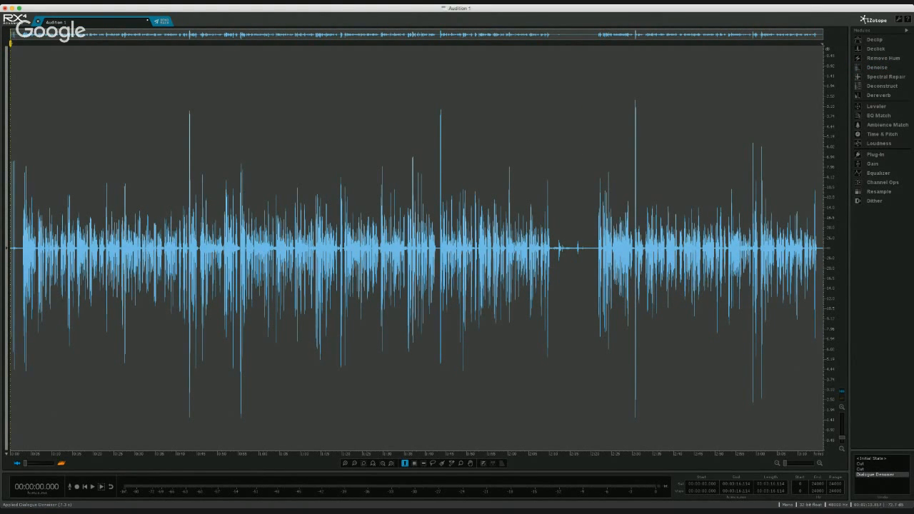
pyautogui.click(585, 278)
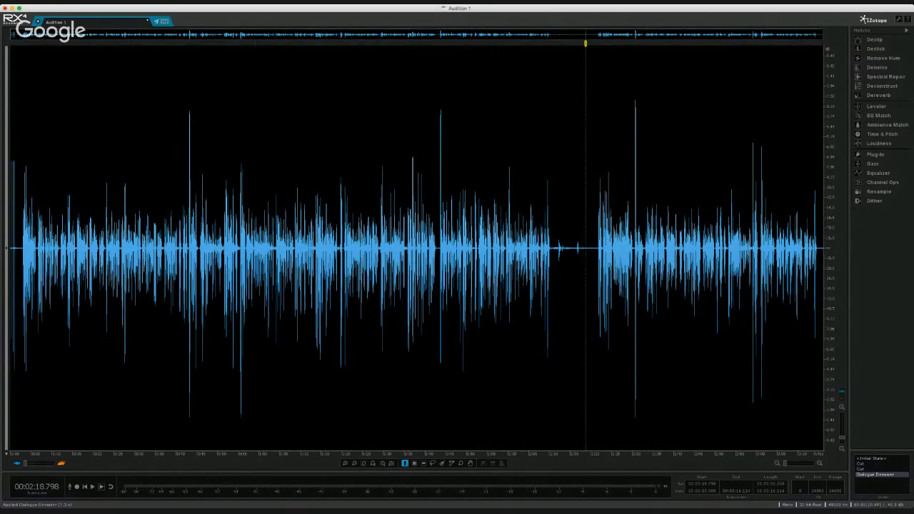
pyautogui.moveTo(596, 250); pyautogui.dragTo(587, 250)
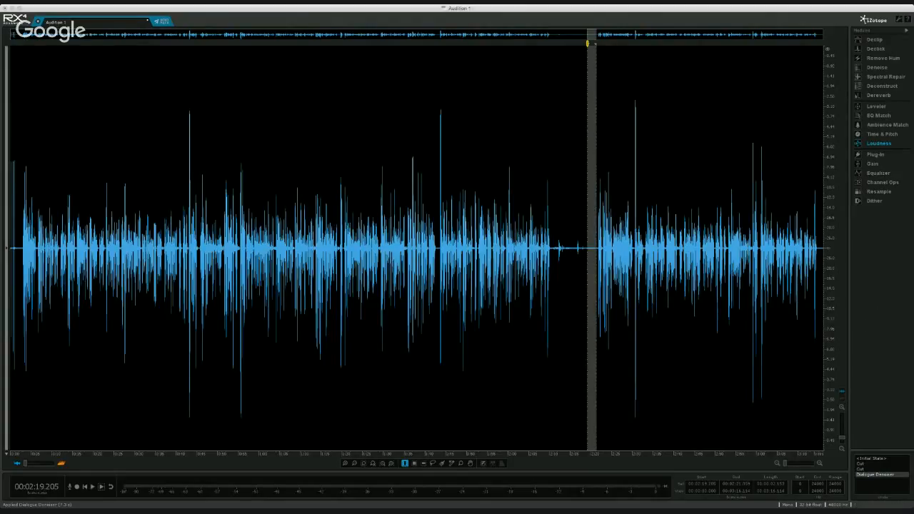
pyautogui.click(524, 264)
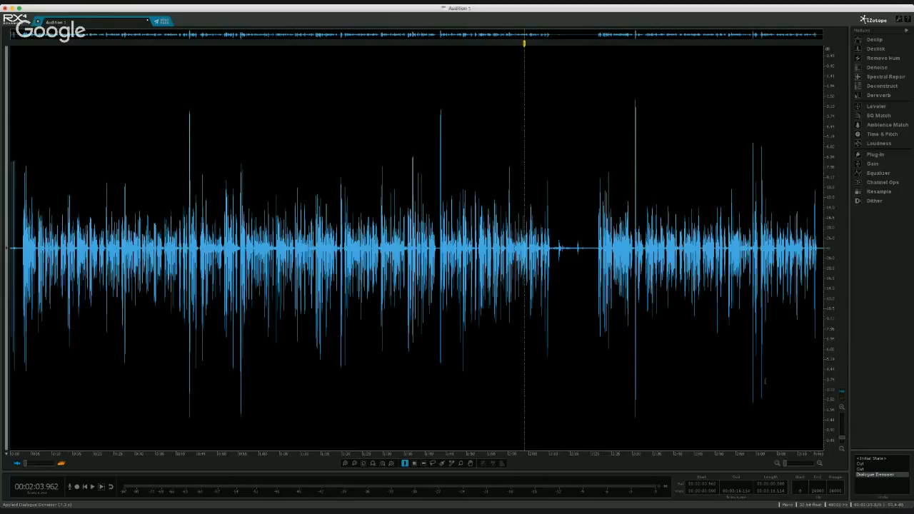
# - Apply Channel Ops processing to the entire denoised recording and clear the selection
pyautogui.click(882, 182)
pyautogui.press('super+a')
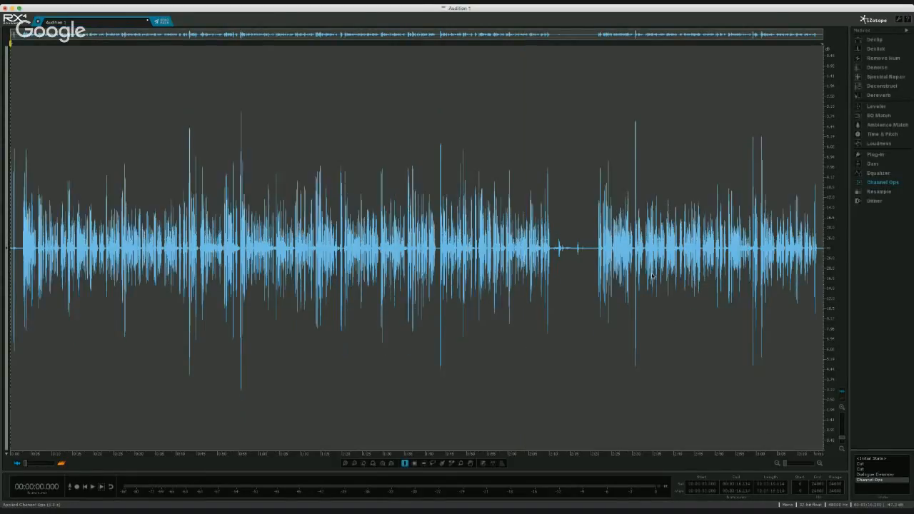
pyautogui.click(347, 275)
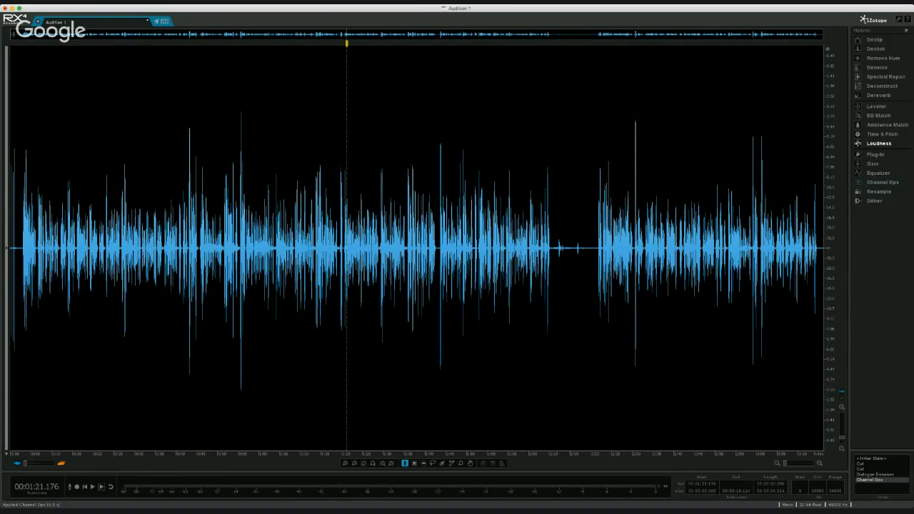
# - Open the Plug-In module with Ozone 6 Dynamics, check the viewer questions in Google Hangouts, and return to iZotope RX 4
pyautogui.click(878, 142)
pyautogui.click(875, 154)
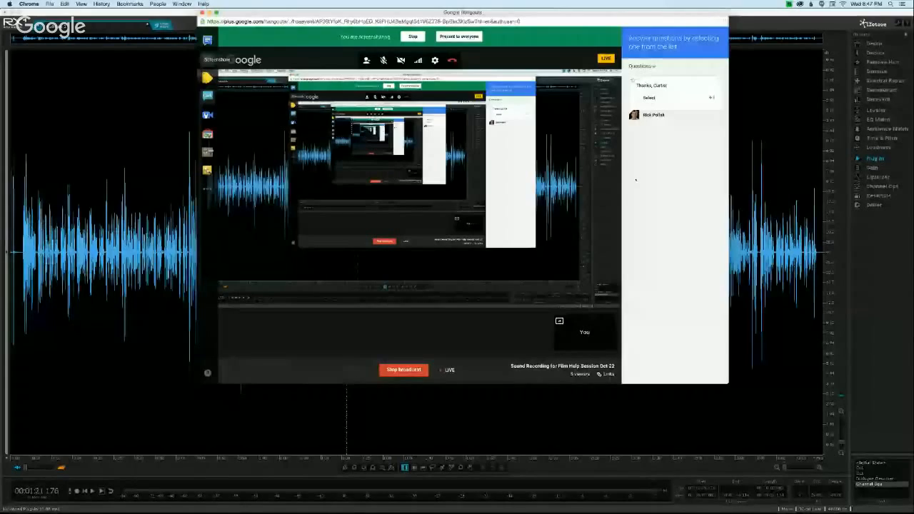
pyautogui.press('super+Tab')
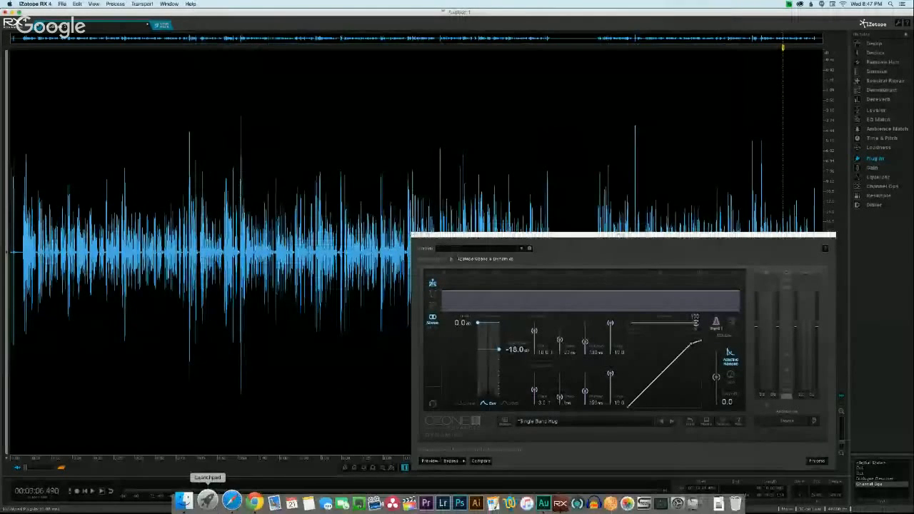
pyautogui.click(243, 501)
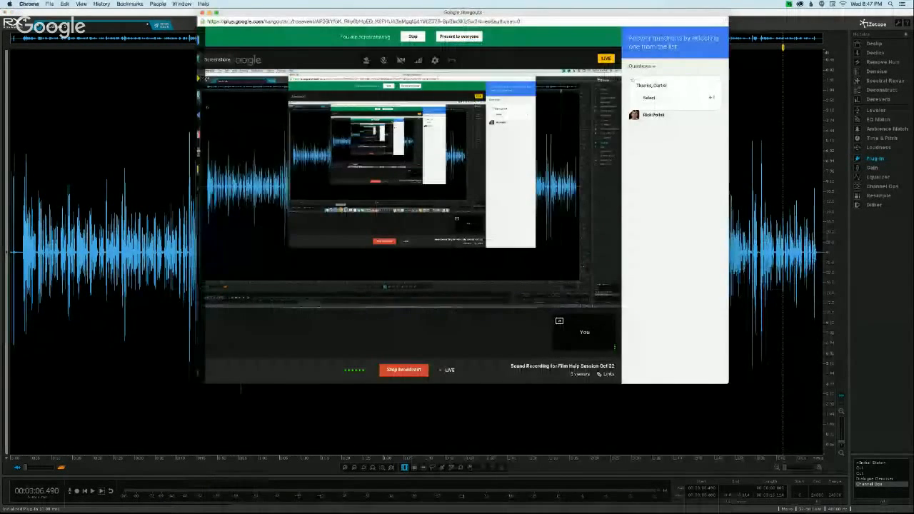
pyautogui.press('super+Tab')
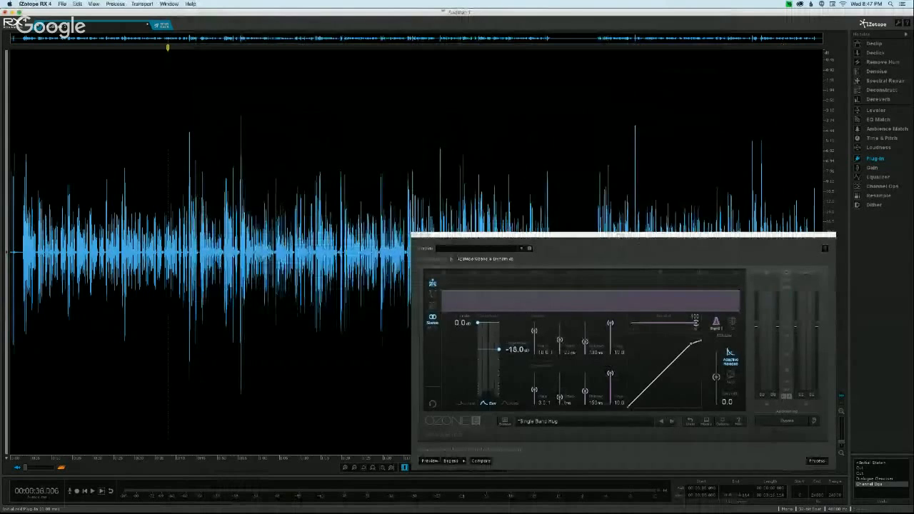
# - Move the plug-in window clear of the first half of the waveform and set the compressor threshold to -16.5 dB
pyautogui.moveTo(635, 237); pyautogui.dragTo(538, 131)
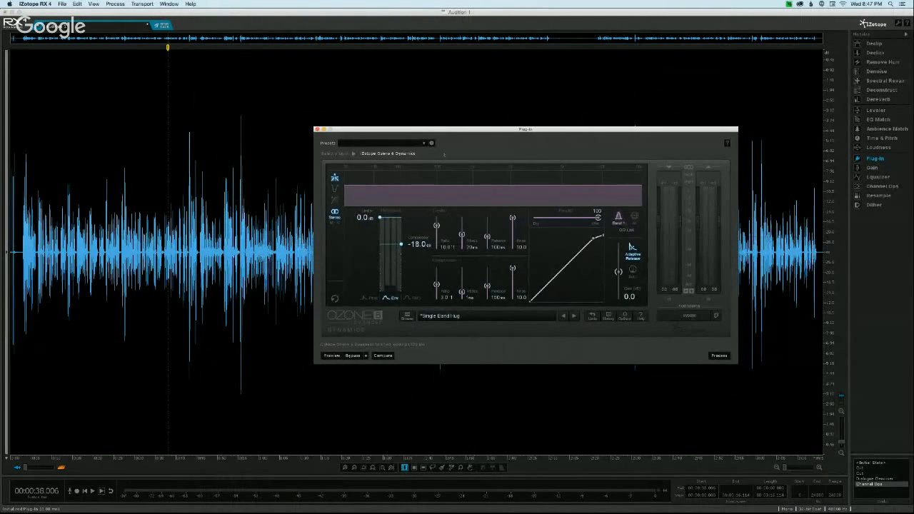
pyautogui.moveTo(485, 131); pyautogui.dragTo(573, 227)
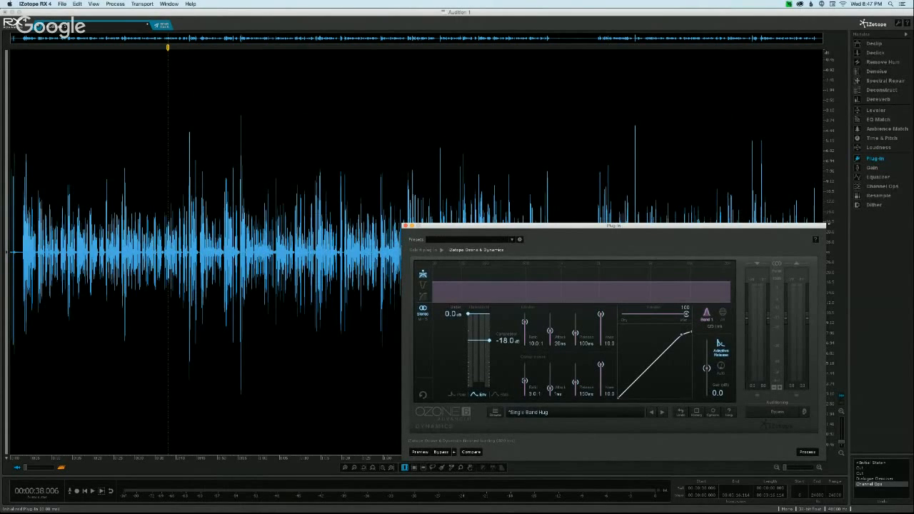
pyautogui.moveTo(728, 227); pyautogui.dragTo(727, 228)
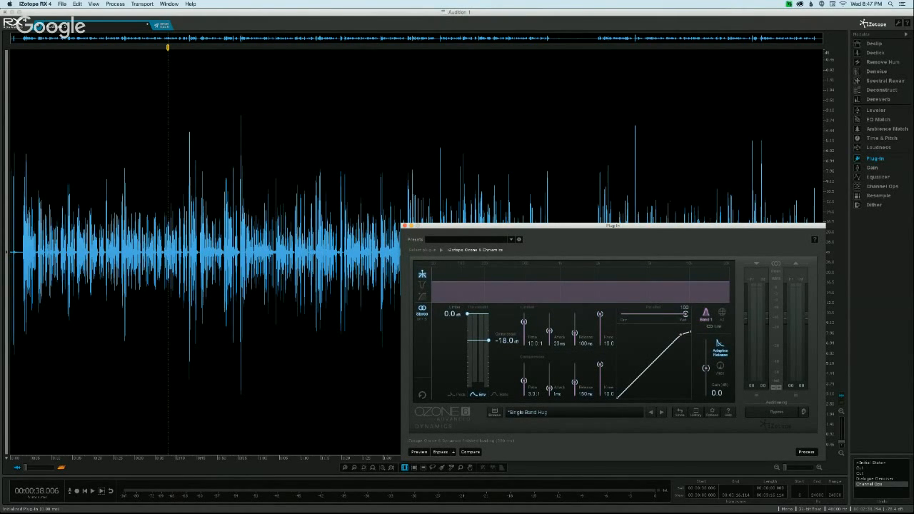
pyautogui.doubleClick(499, 342)
pyautogui.write('-5')
pyautogui.press('Return')
pyautogui.moveTo(586, 226)
pyautogui.mouseDown()
pyautogui.moveTo(573, 203)
pyautogui.moveTo(583, 226)
pyautogui.mouseUp()
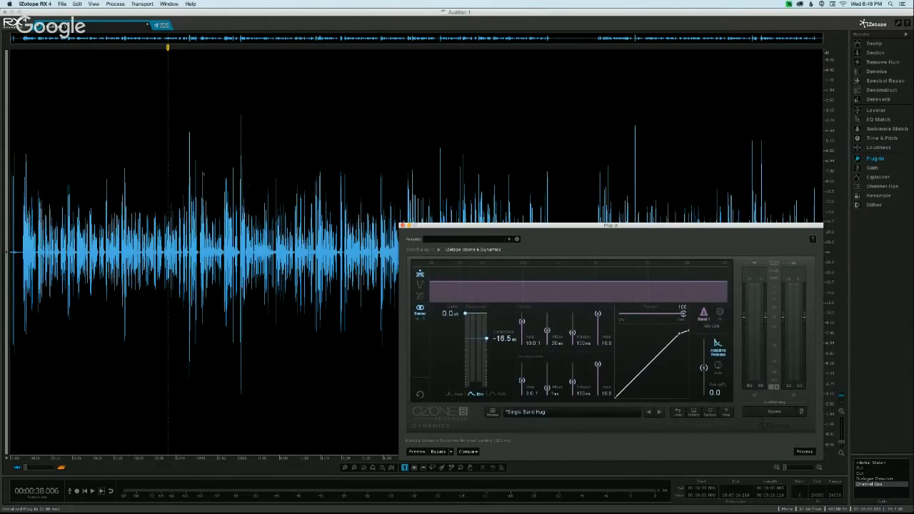
# - Examine the tallest peak of the speech burst at about 0:55.679 up close, and return to the whole waveform
pyautogui.scroll(10, 240, 207)
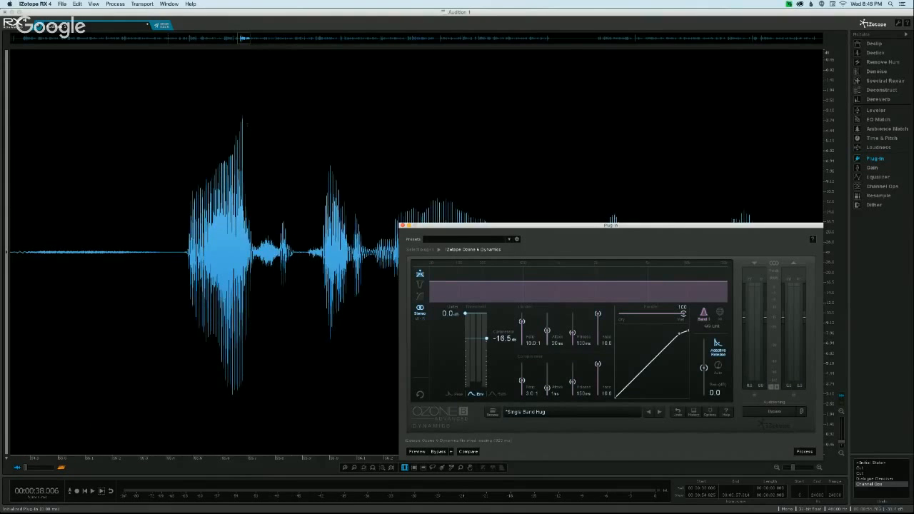
pyautogui.scroll(10, 245, 123)
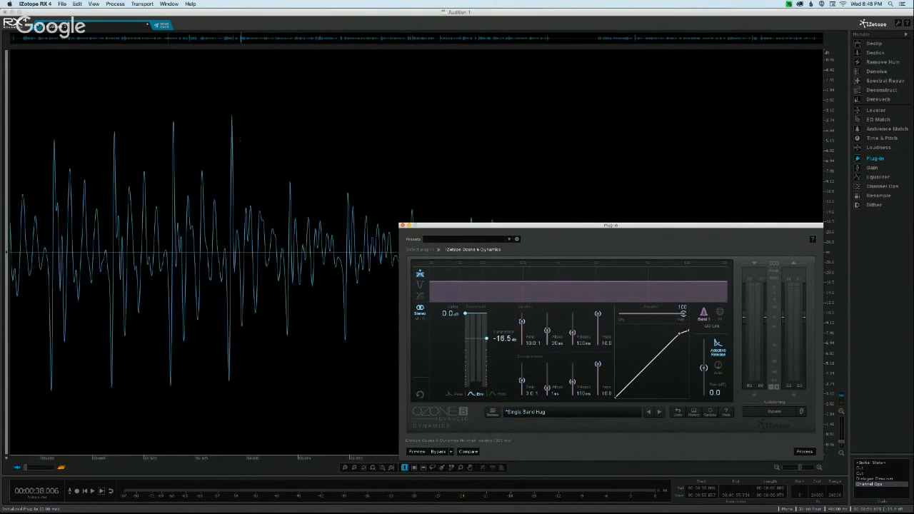
pyautogui.scroll(3, 240, 140)
pyautogui.click(229, 136)
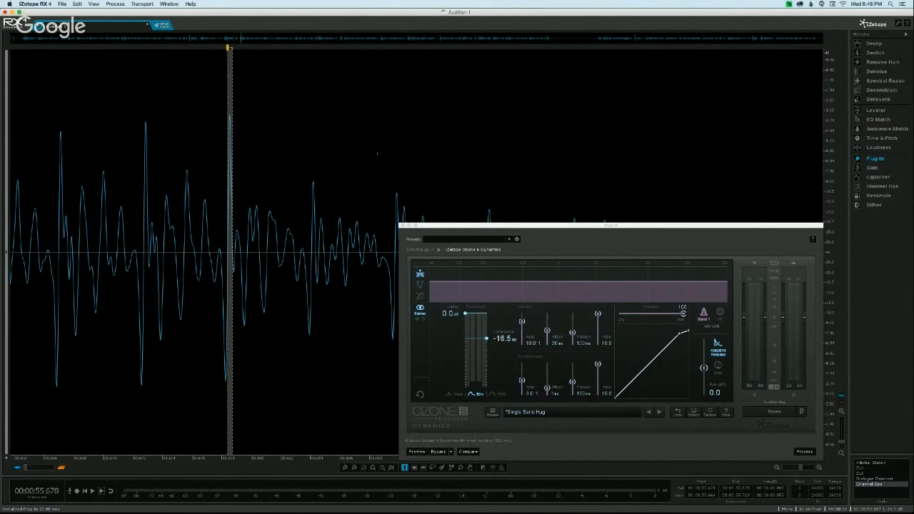
pyautogui.click(232, 128)
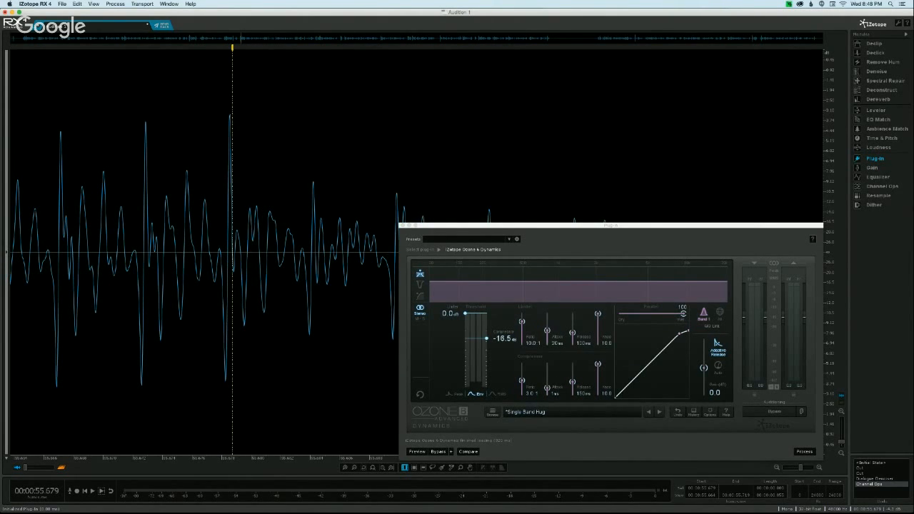
pyautogui.scroll(-3, 227, 214)
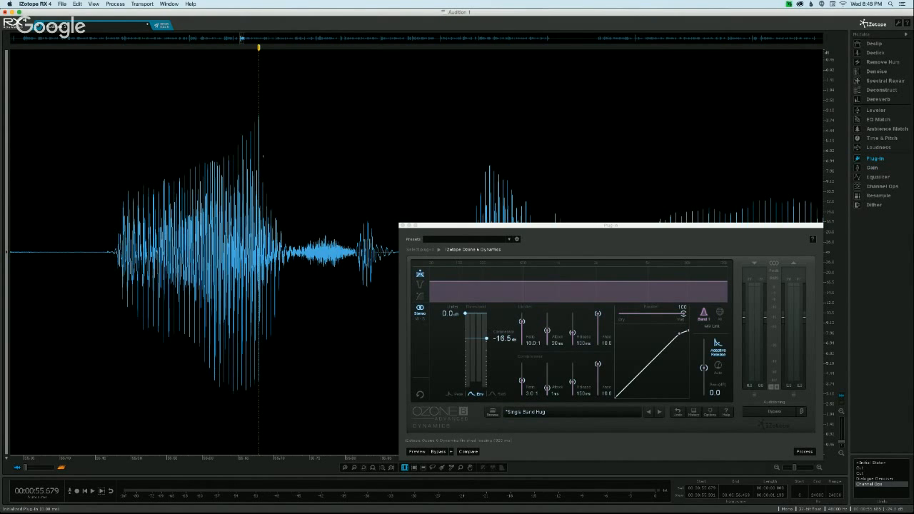
pyautogui.scroll(-5, 203, 250)
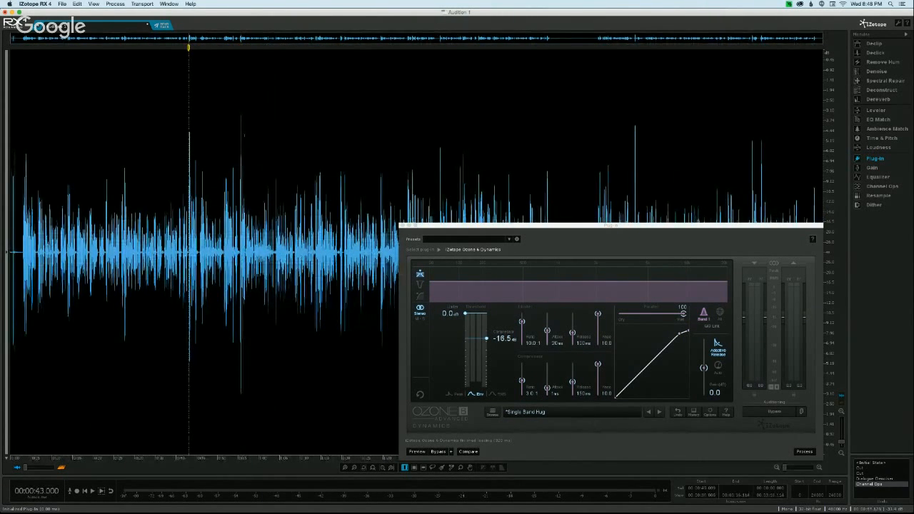
# - Inspect the tall isolated peak near 2:31, placing the playhead at 2:31.178
pyautogui.click(634, 134)
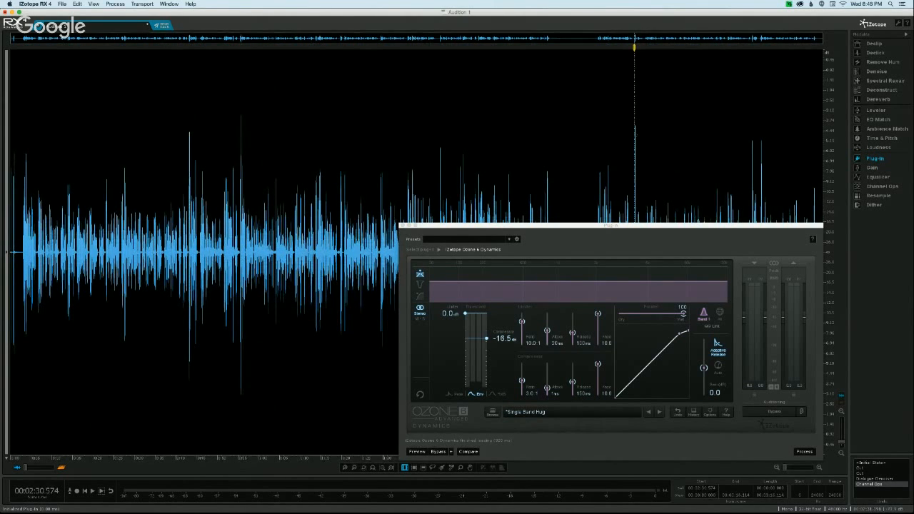
pyautogui.click(636, 134)
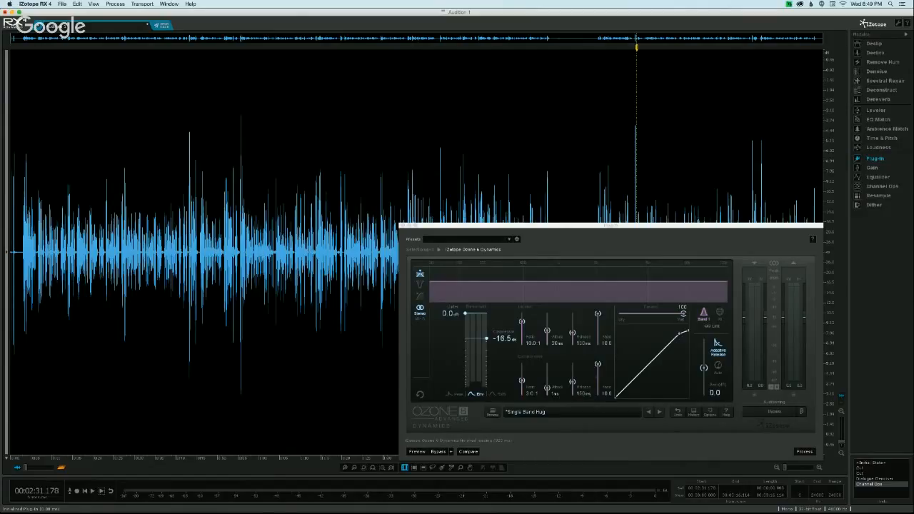
pyautogui.moveTo(598, 364)
pyautogui.mouseDown()
pyautogui.moveTo(598, 394)
pyautogui.moveTo(603, 356)
pyautogui.mouseUp()
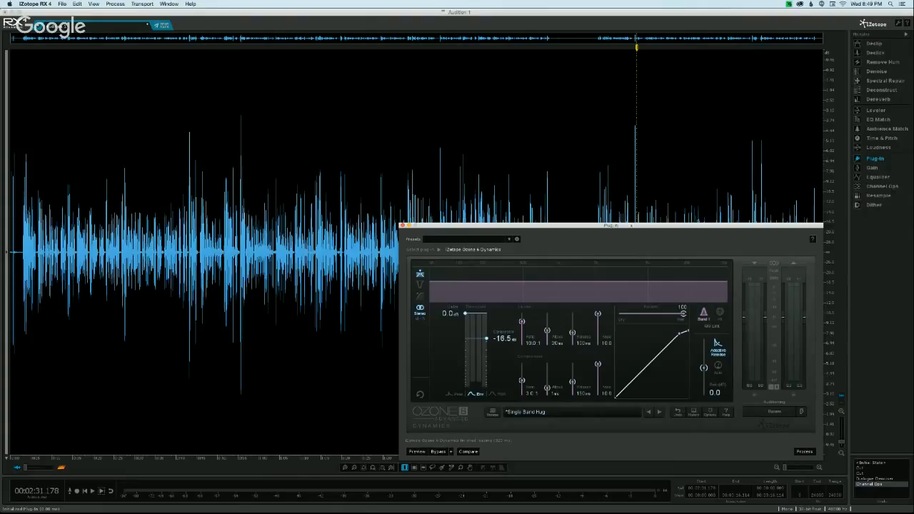
# - Apply the Ozone 6 Dynamics compression to the whole recording and check its statistics in the Loudness module
pyautogui.moveTo(631, 226); pyautogui.dragTo(634, 258)
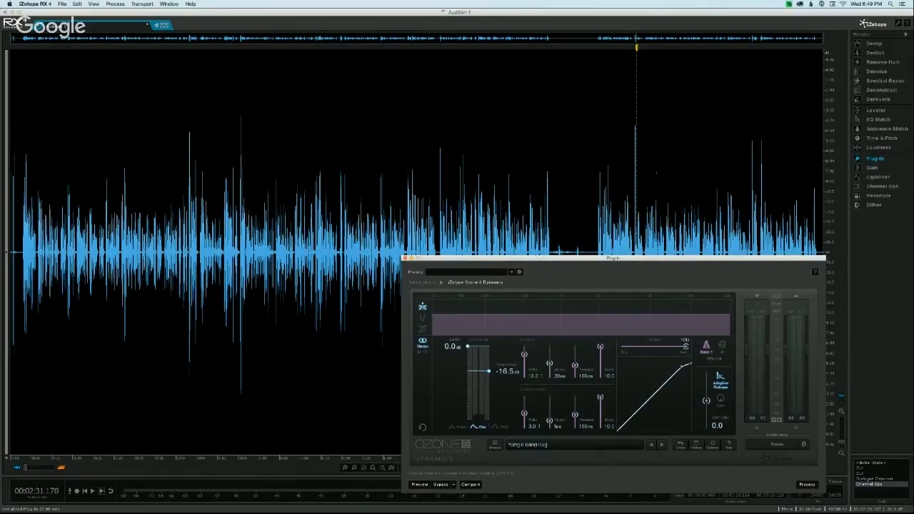
pyautogui.moveTo(660, 259); pyautogui.dragTo(660, 225)
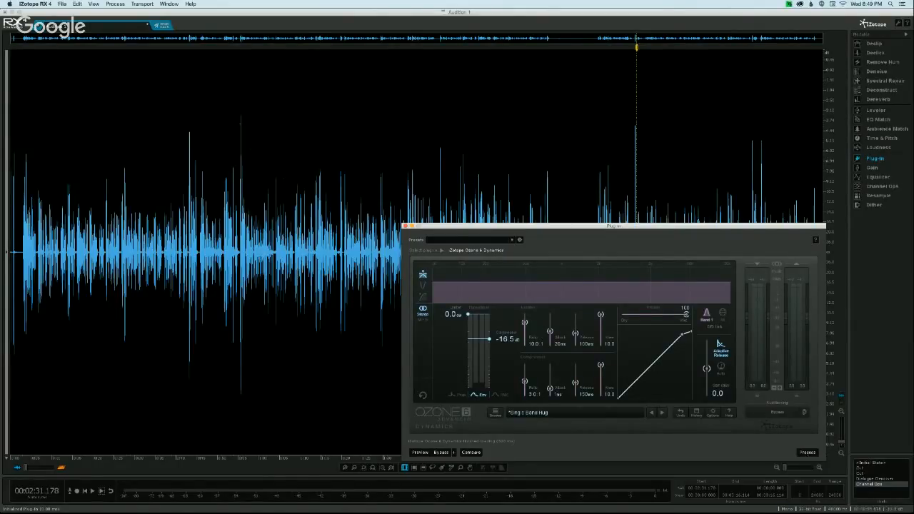
pyautogui.click(806, 452)
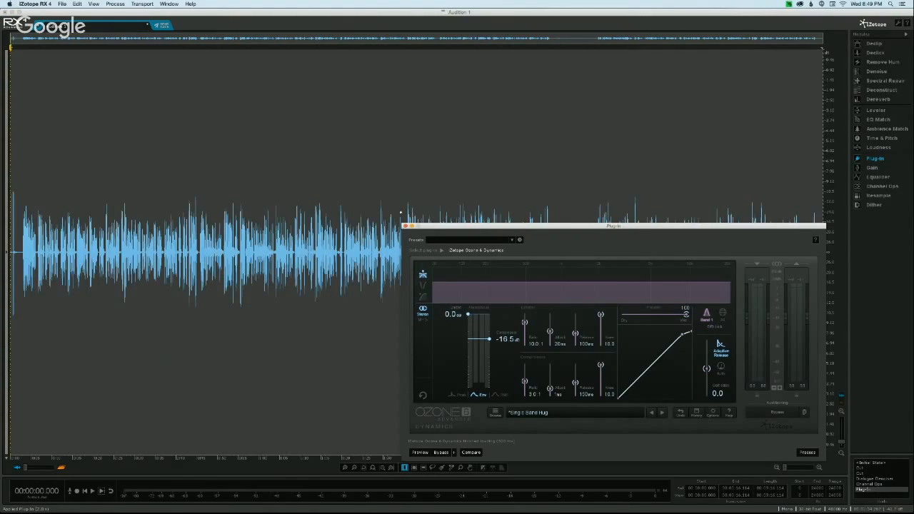
pyautogui.click(399, 194)
pyautogui.click(398, 194)
pyautogui.click(405, 226)
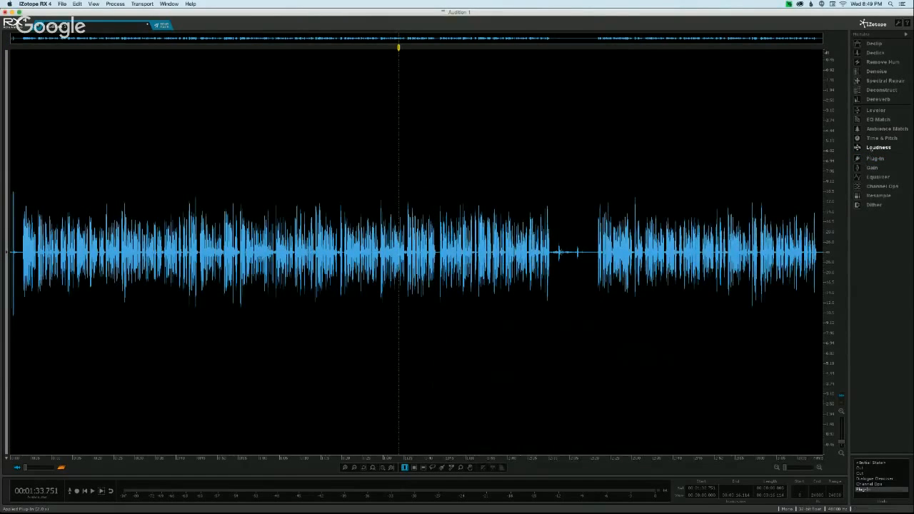
pyautogui.click(875, 147)
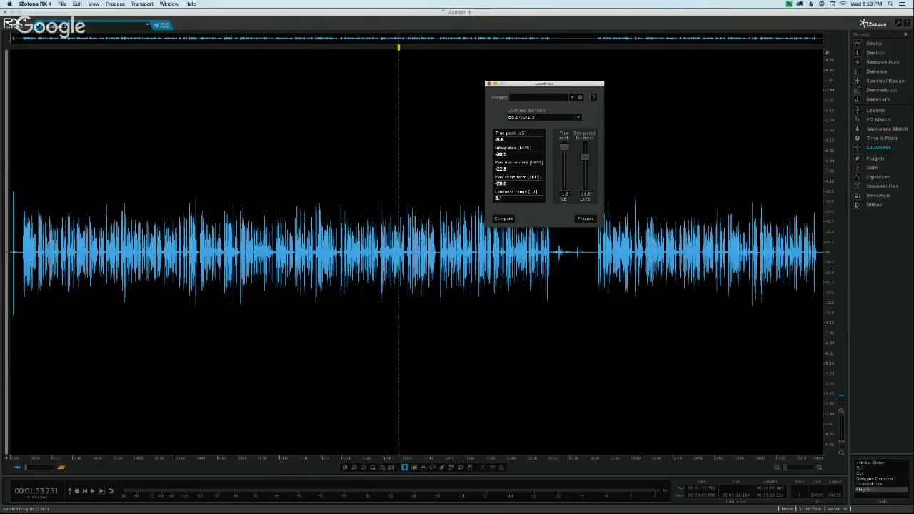
pyautogui.click(489, 83)
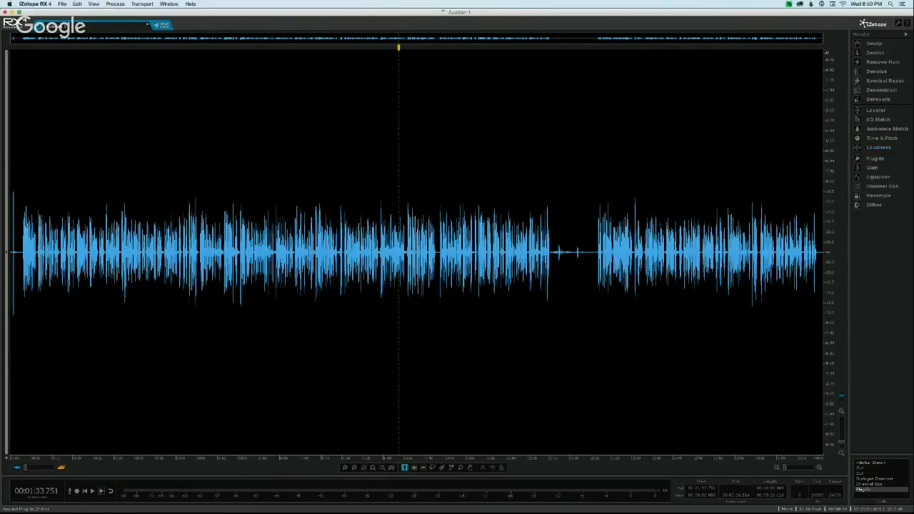
# - Select the first 2.348 s, containing the isolated peak before the speech, and lower it with a Gain of -3 dB
pyautogui.click(122, 207)
pyautogui.moveTo(19, 204); pyautogui.dragTo(9, 203)
pyautogui.click(22, 203)
pyautogui.click(20, 200)
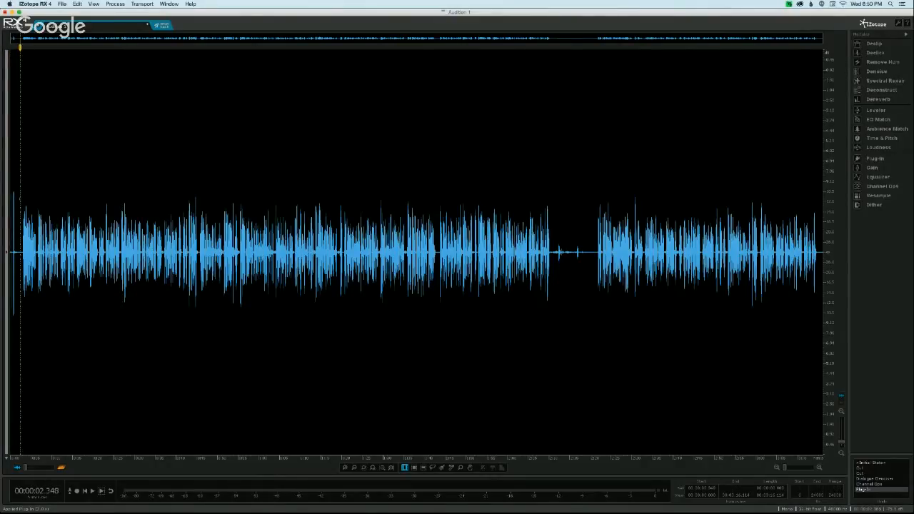
pyautogui.moveTo(20, 199); pyautogui.dragTo(11, 194)
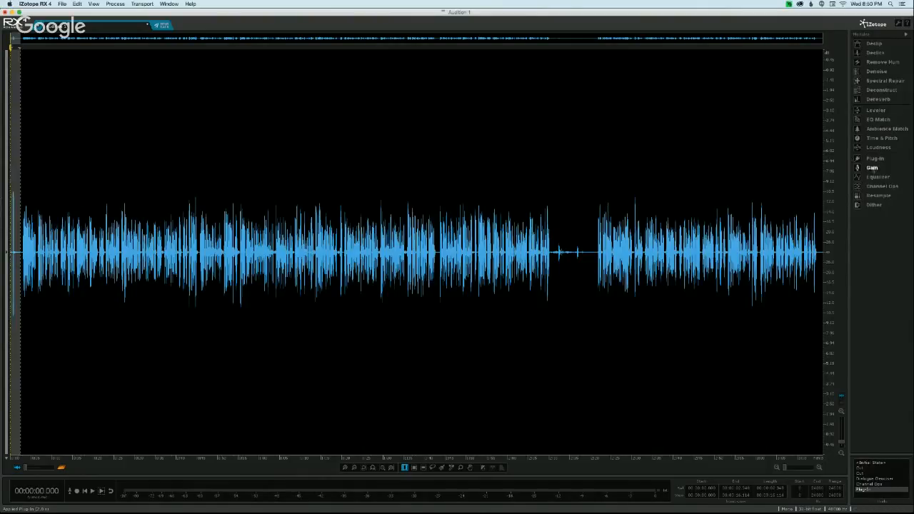
pyautogui.click(873, 168)
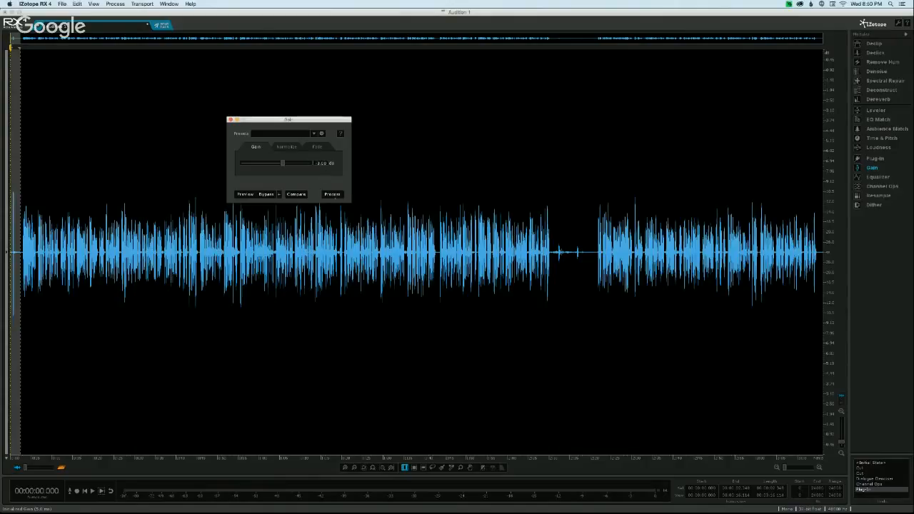
pyautogui.click(336, 195)
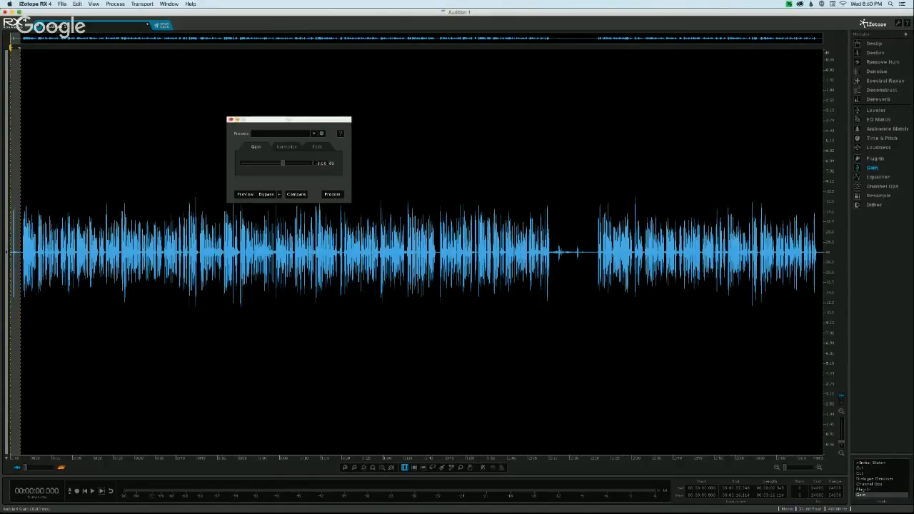
pyautogui.click(230, 119)
pyautogui.click(167, 121)
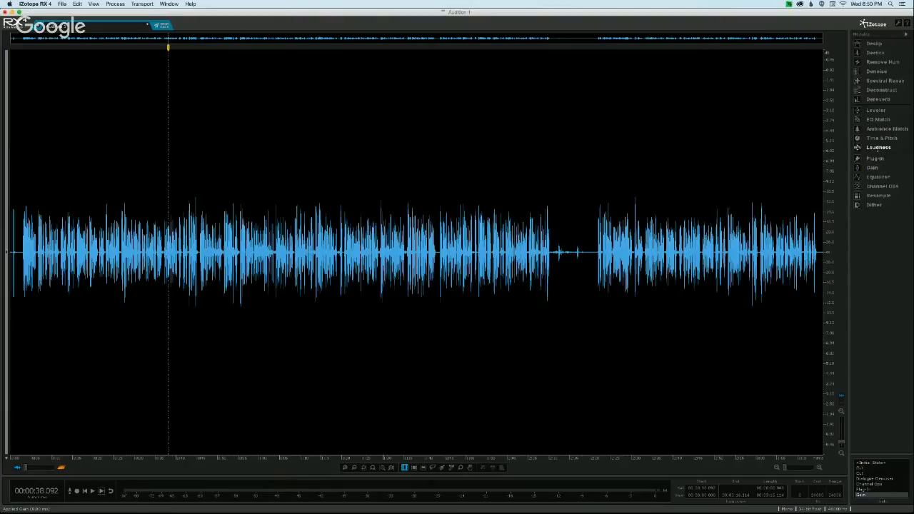
# - Normalize the recording with the Loudness module to BS.1770-2/3, true peak -1.5 dB and integrated loudness -19.5 LKFS
pyautogui.click(878, 147)
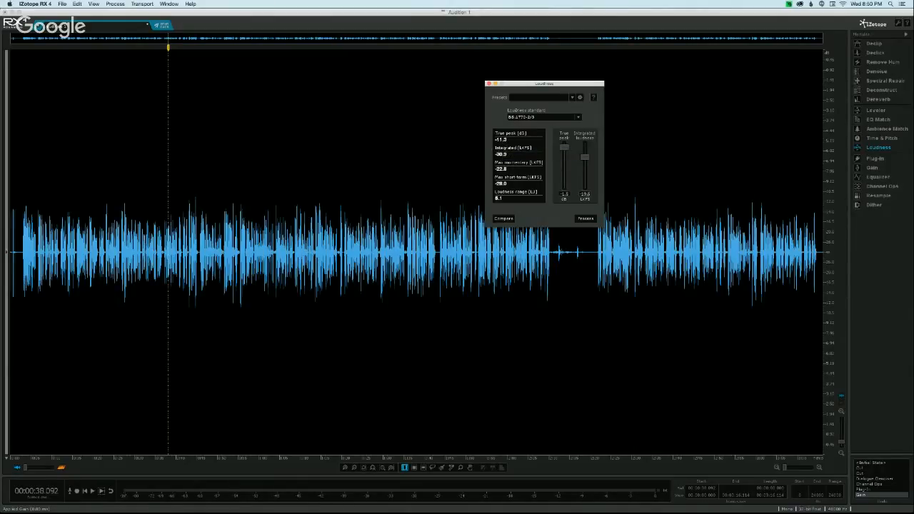
pyautogui.moveTo(522, 84); pyautogui.dragTo(419, 132)
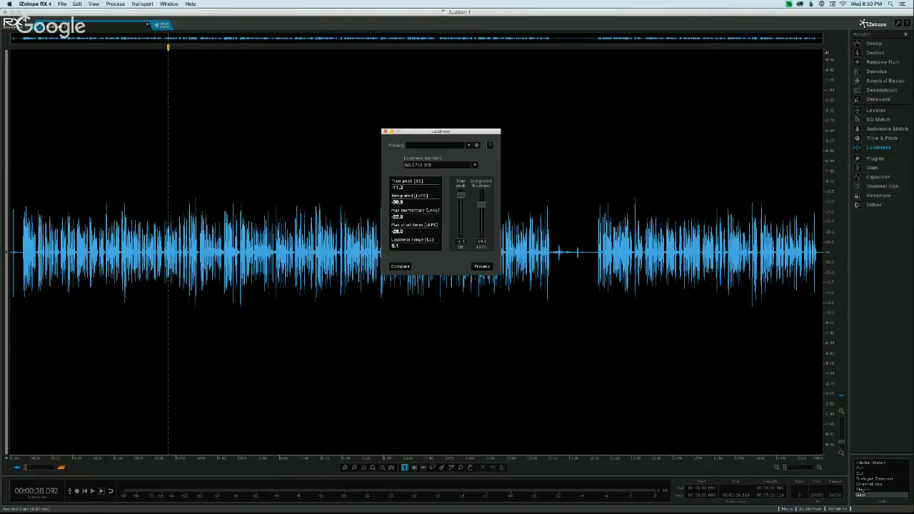
pyautogui.click(482, 266)
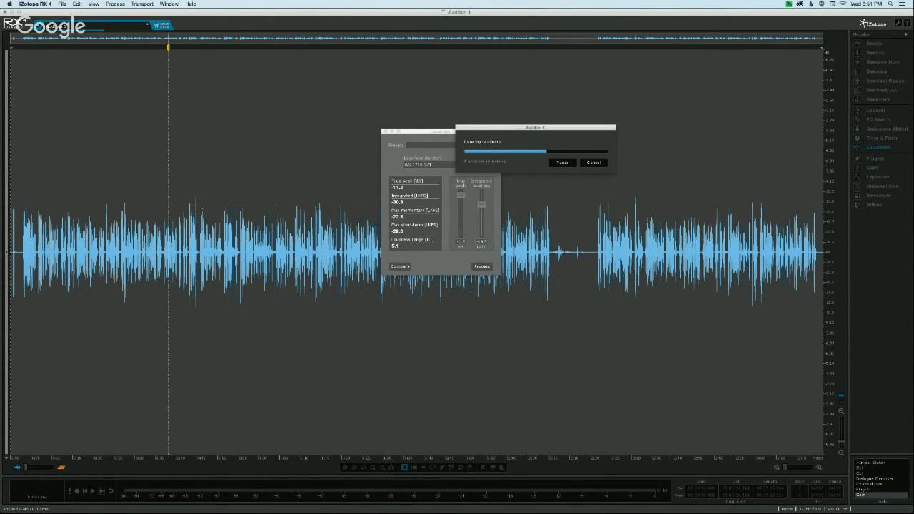
pyautogui.moveTo(496, 127); pyautogui.dragTo(544, 125)
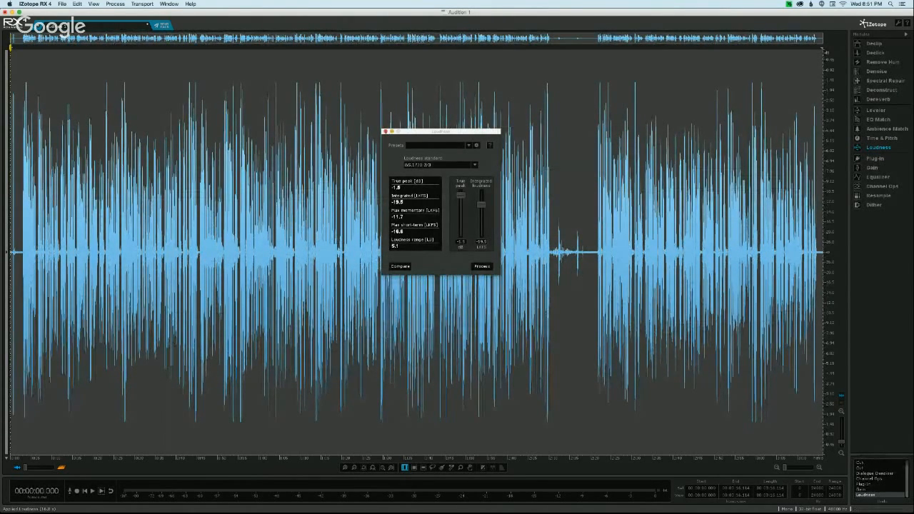
pyautogui.click(385, 131)
# - Examine the normalized waveform up close around 1:11, select the quiet gap at about 2:19, and revisit the Loudness module
pyautogui.click(304, 207)
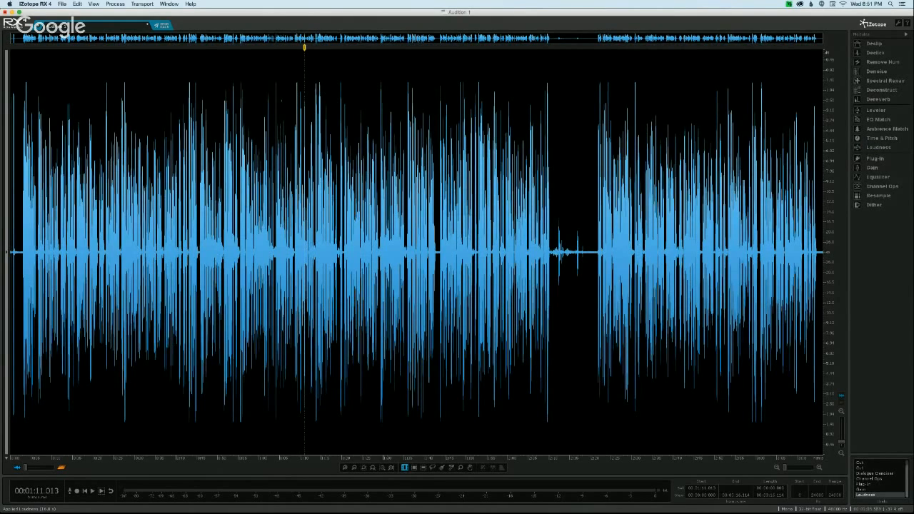
pyautogui.scroll(7, 287, 252)
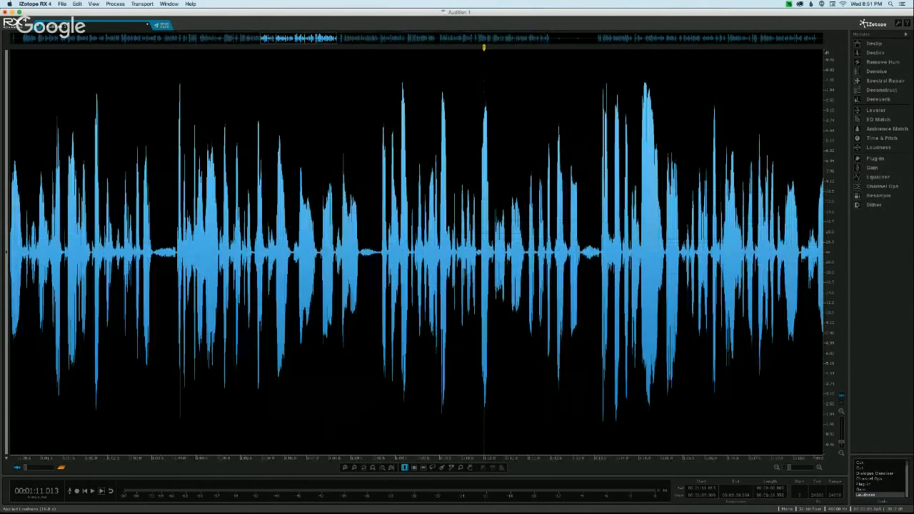
pyautogui.scroll(-3, 282, 252)
pyautogui.scroll(-3, 281, 252)
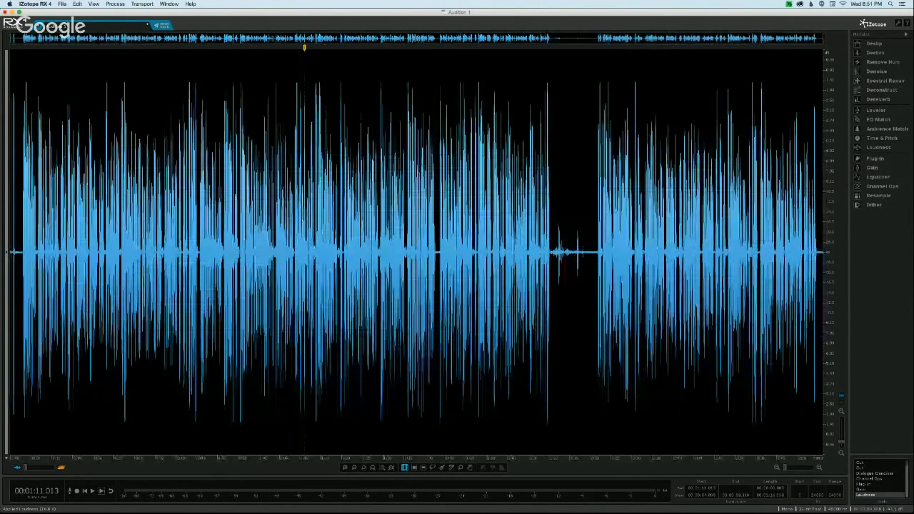
pyautogui.click(587, 191)
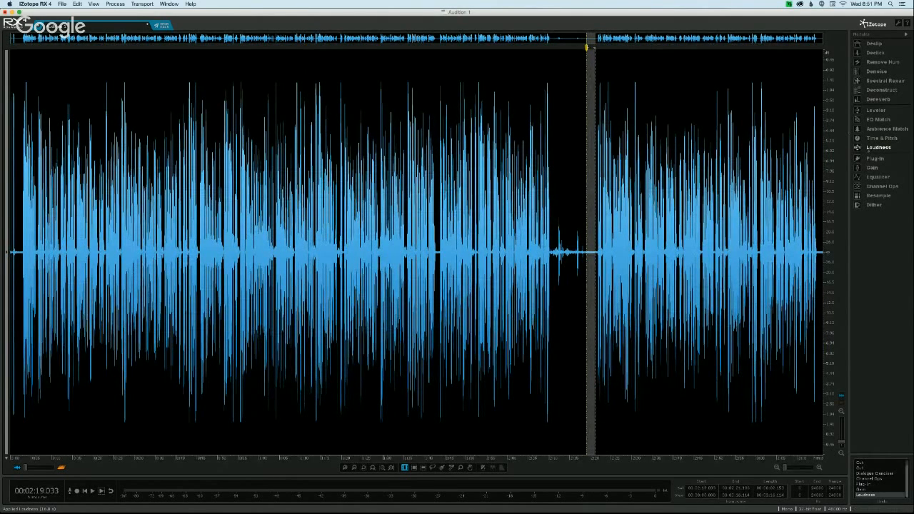
pyautogui.click(877, 147)
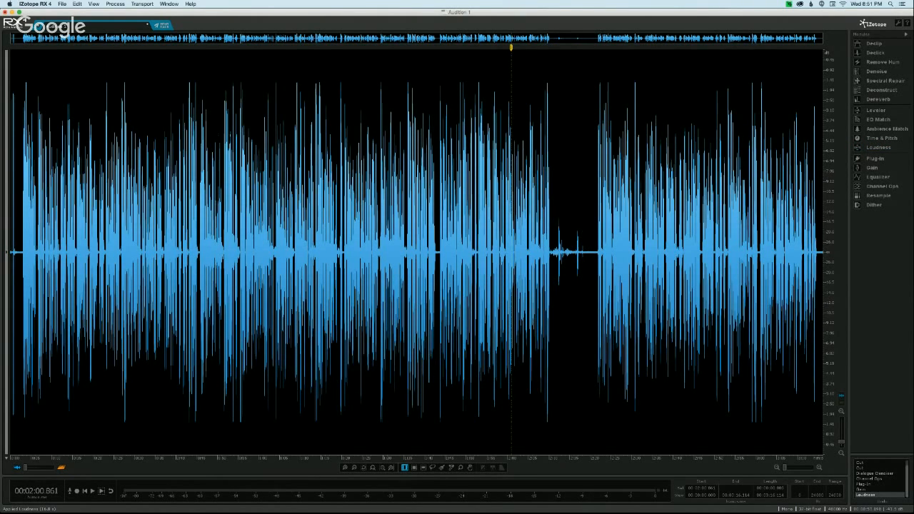
# - Send the audio back to Adobe Audition and apply the changes to the file through iZotope RX 4 Connect
pyautogui.click(230, 253)
pyautogui.click(162, 26)
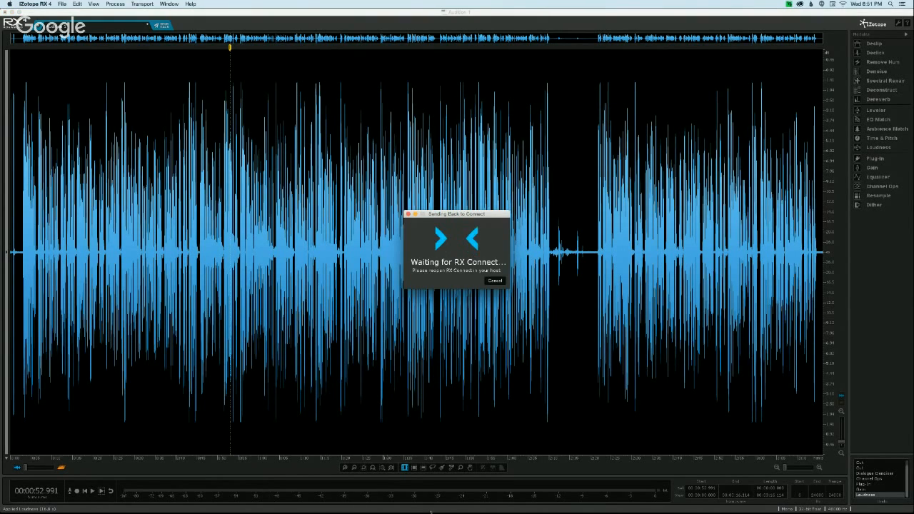
pyautogui.click(526, 502)
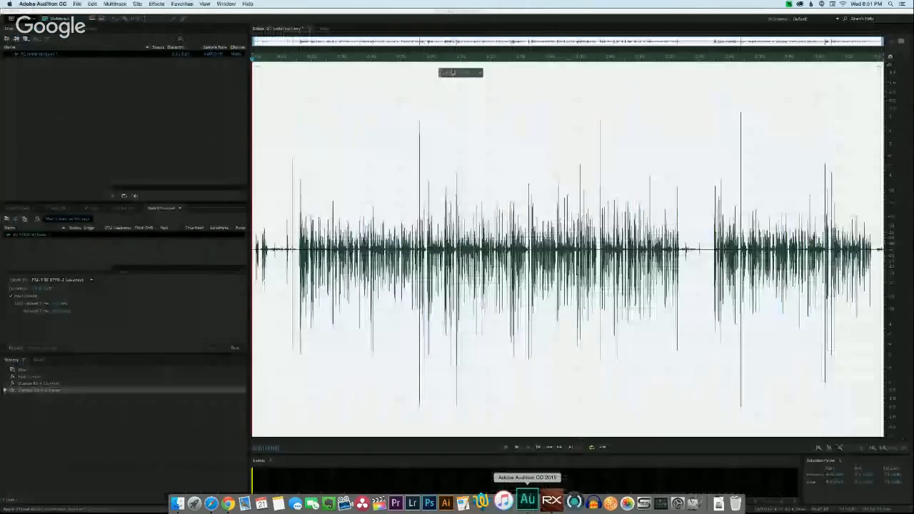
pyautogui.click(156, 4)
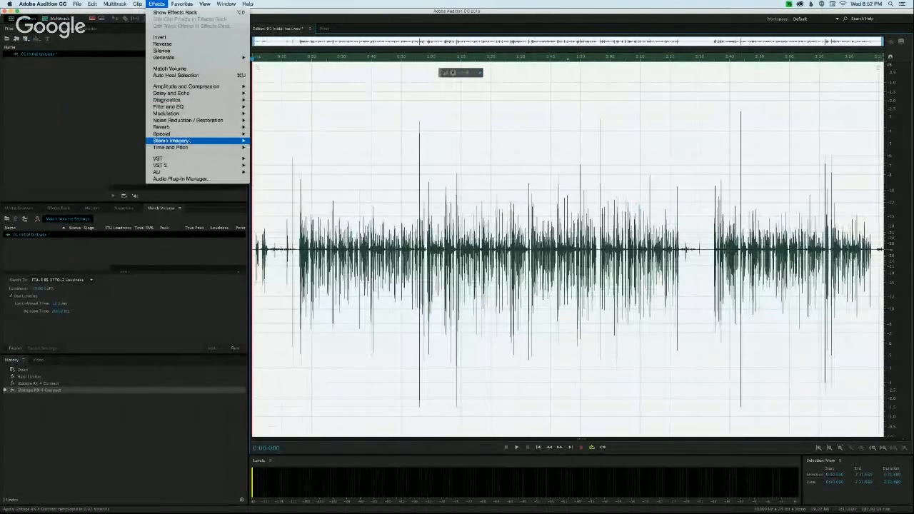
pyautogui.moveTo(214, 165)
pyautogui.moveTo(268, 192)
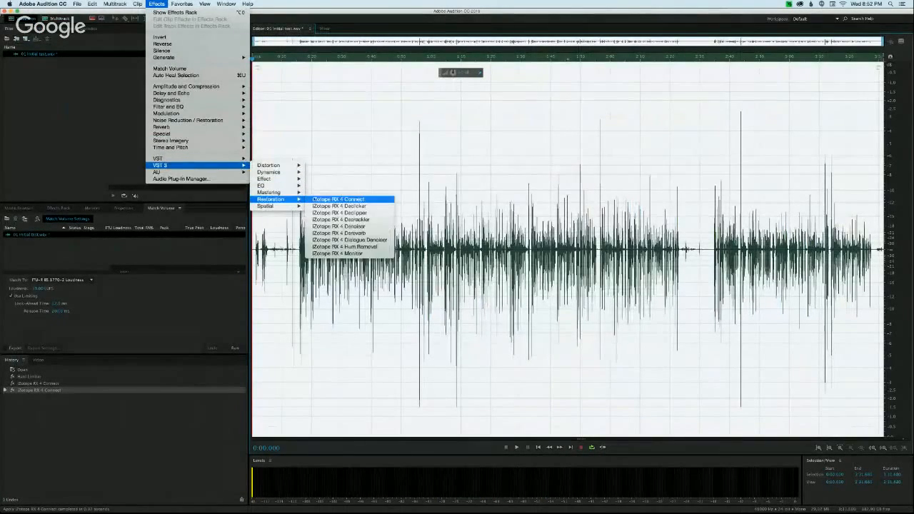
pyautogui.click(343, 200)
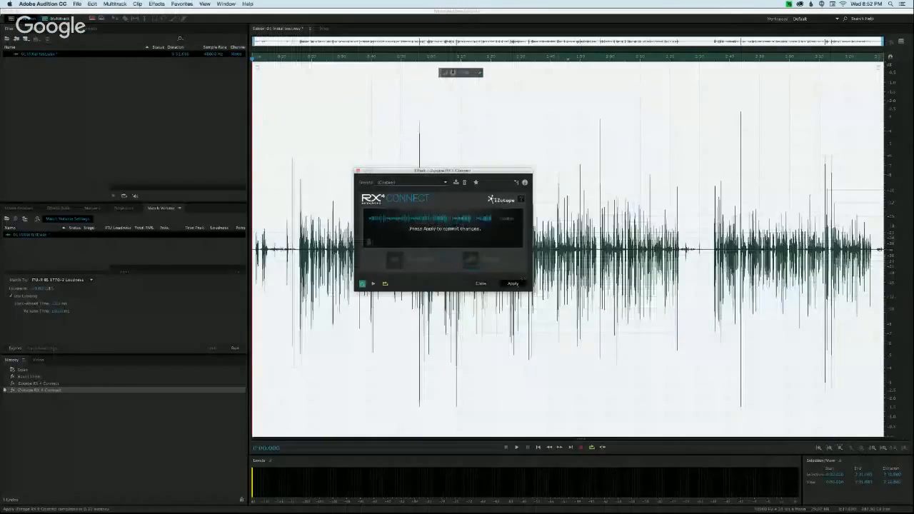
pyautogui.click(512, 284)
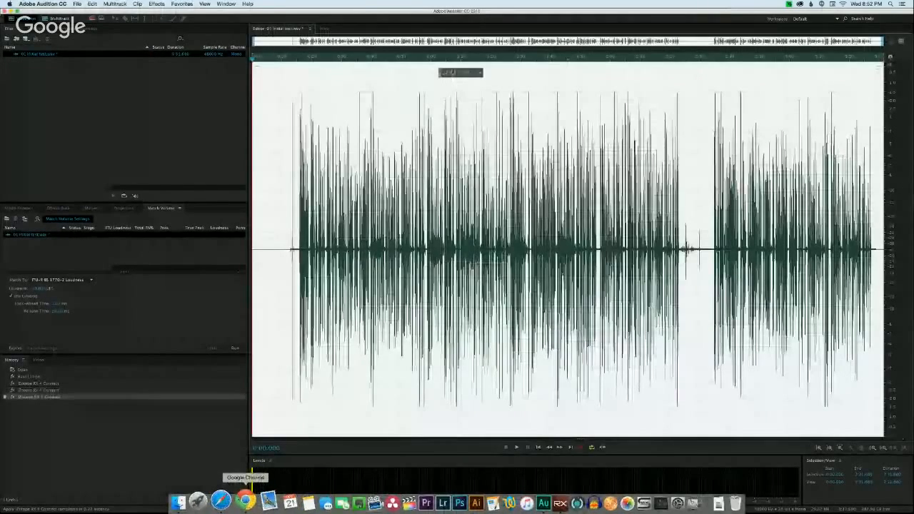
# - Examine the returned waveform around the speech start near 0:15 and the gap at 2:23, and bring up the Google Hangouts viewer questions
pyautogui.click(244, 499)
pyautogui.click(289, 408)
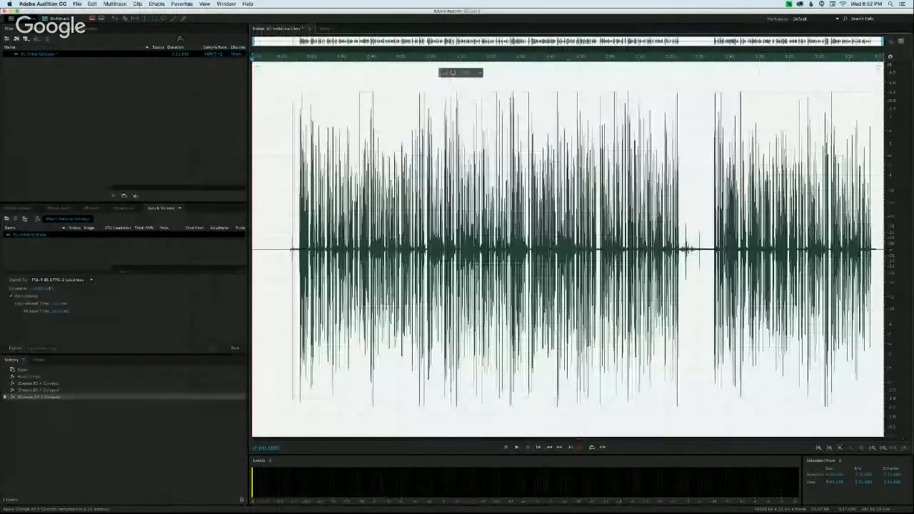
pyautogui.click(289, 408)
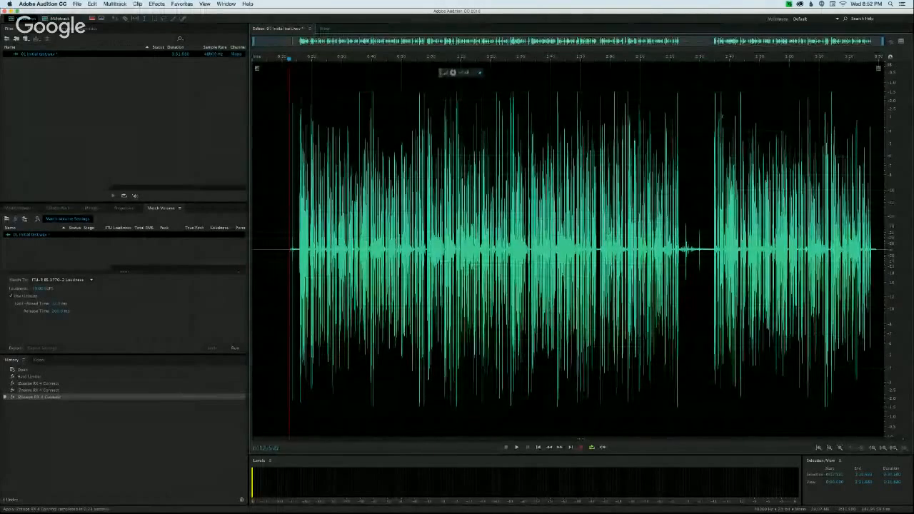
pyautogui.click(298, 100)
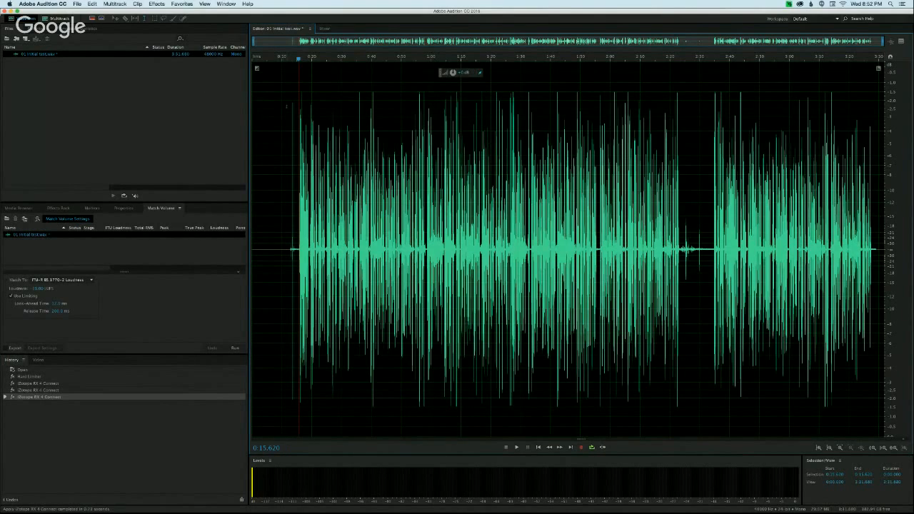
pyautogui.click(286, 106)
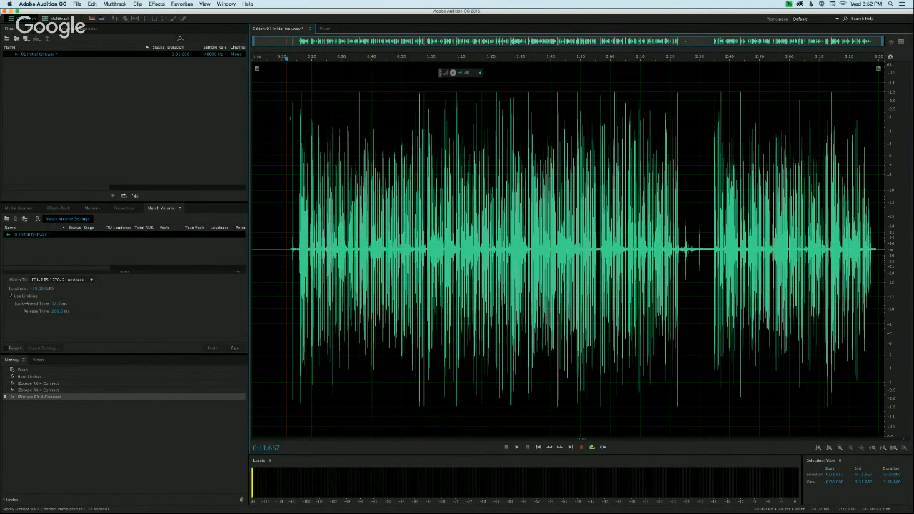
pyautogui.moveTo(298, 116); pyautogui.dragTo(885, 116)
pyautogui.click(680, 116)
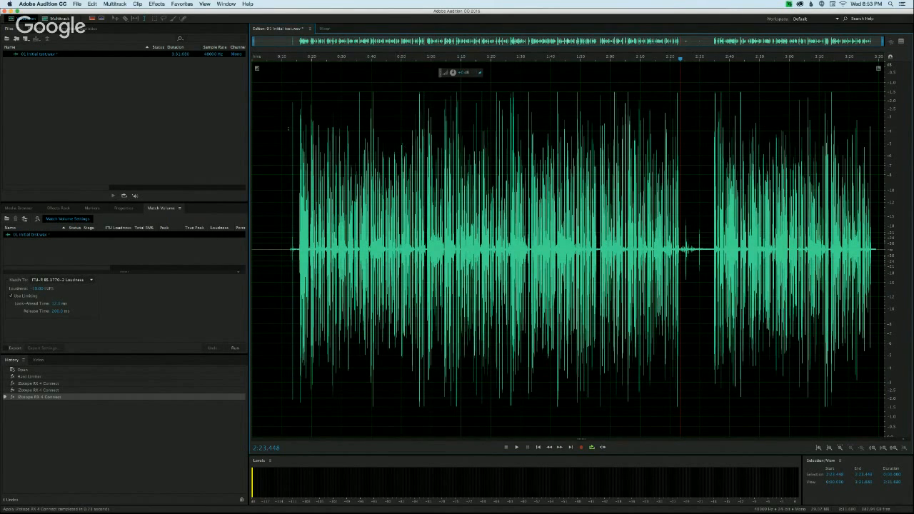
pyautogui.click(297, 130)
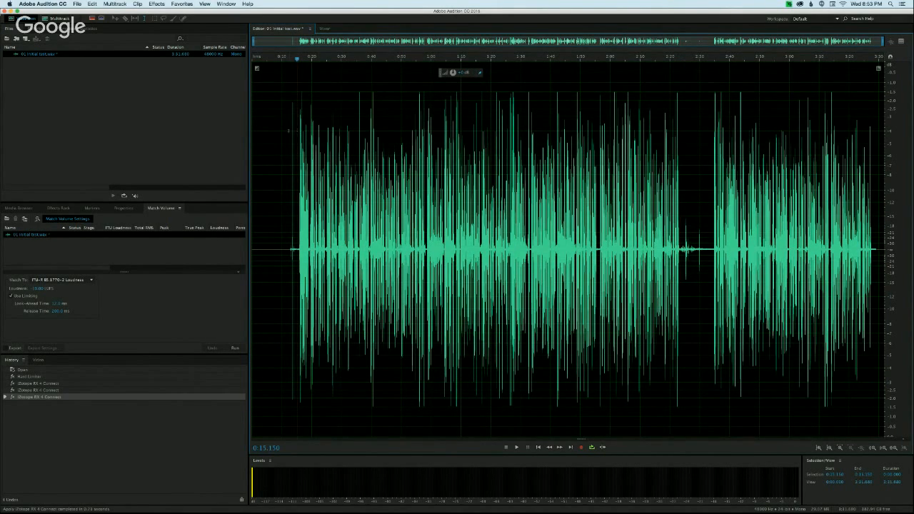
pyautogui.click(286, 131)
pyautogui.click(296, 129)
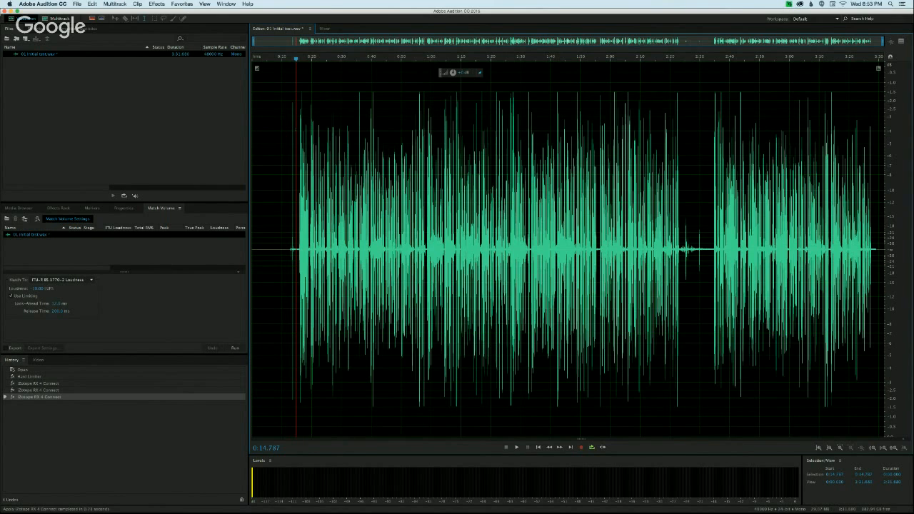
pyautogui.click(297, 129)
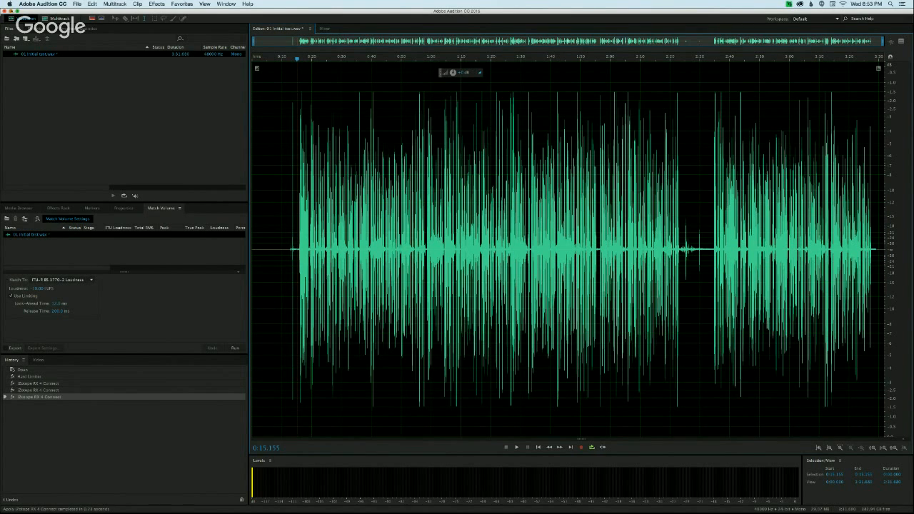
pyautogui.click(12, 11)
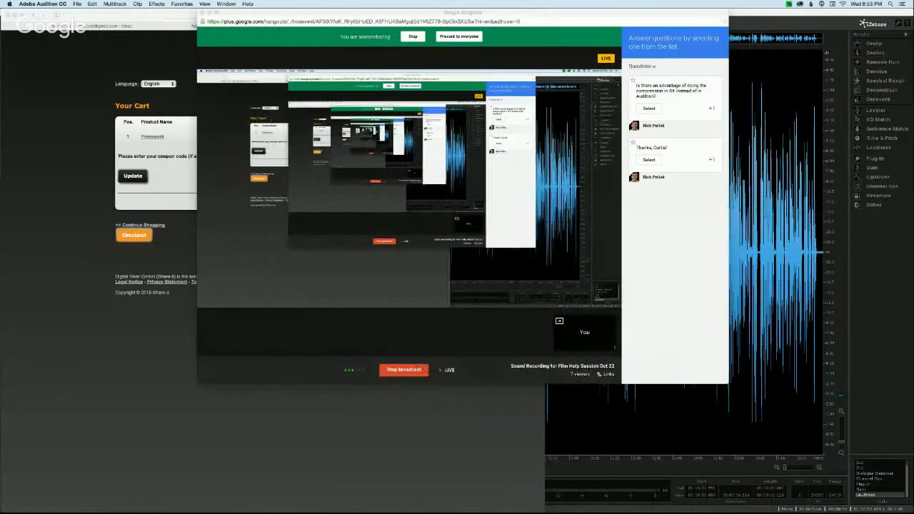
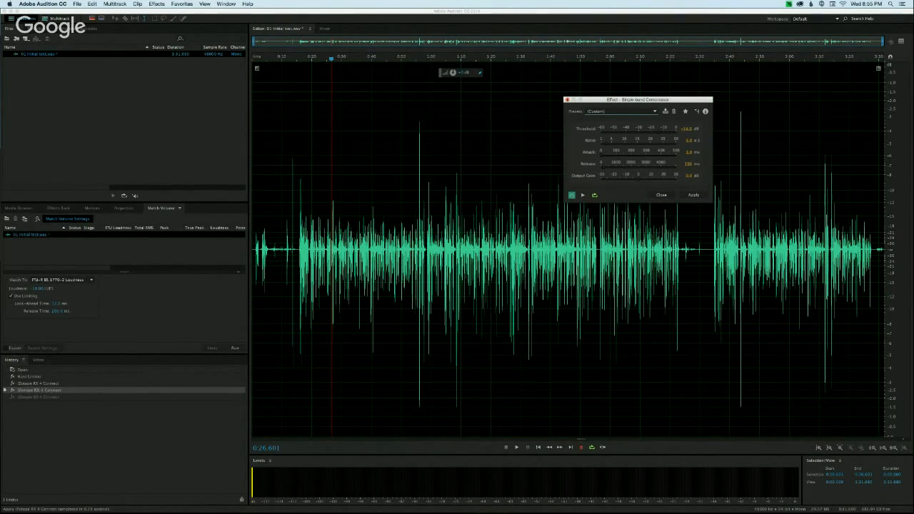
# - Dismiss the single-band compressor, then examine the settings of the Tube-modeled Compressor and close it without applying
pyautogui.click(567, 99)
pyautogui.click(150, 3)
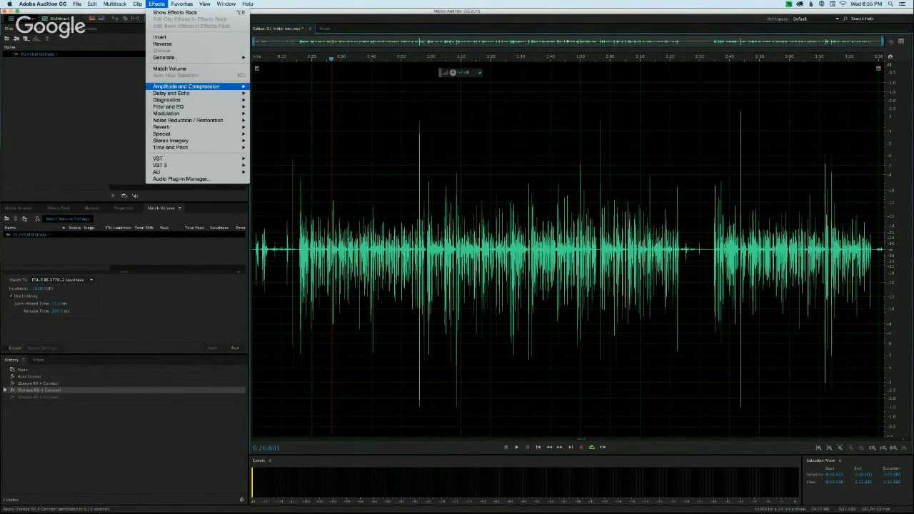
pyautogui.moveTo(187, 86)
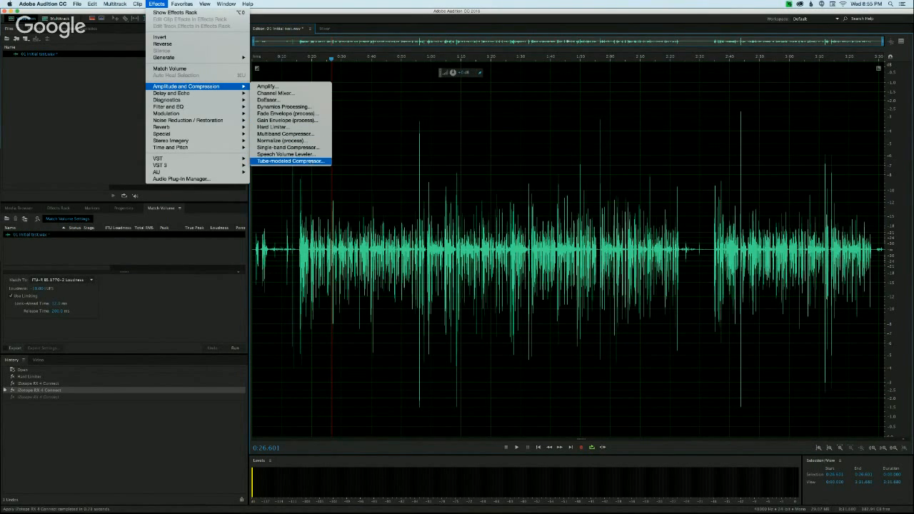
pyautogui.click(289, 161)
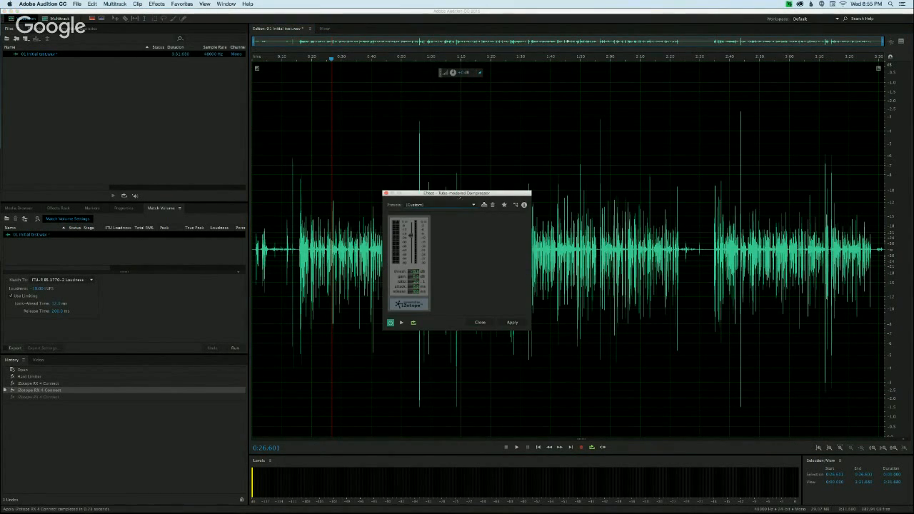
pyautogui.moveTo(466, 192); pyautogui.dragTo(621, 69)
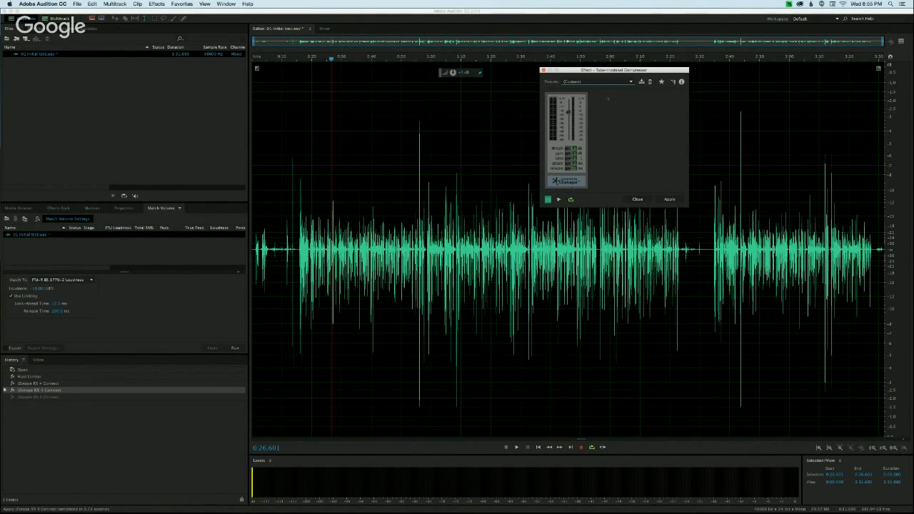
pyautogui.moveTo(593, 172); pyautogui.dragTo(599, 182)
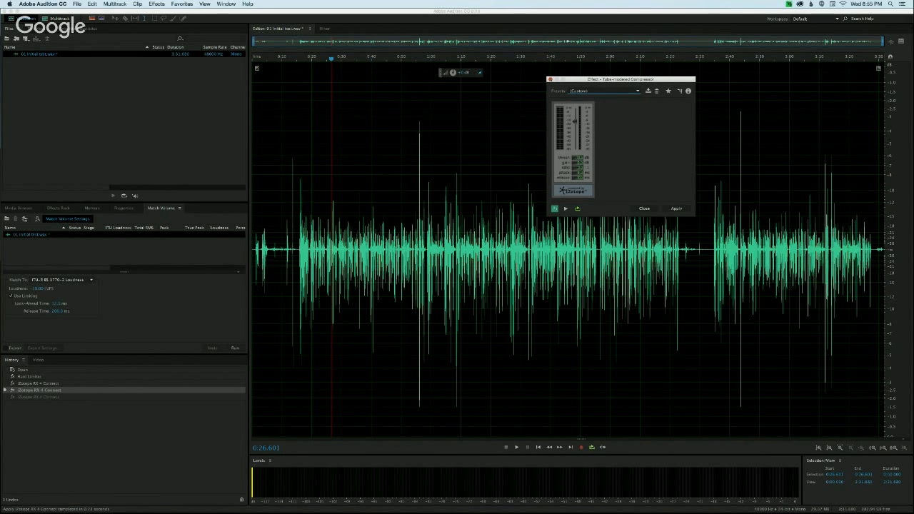
pyautogui.click(551, 79)
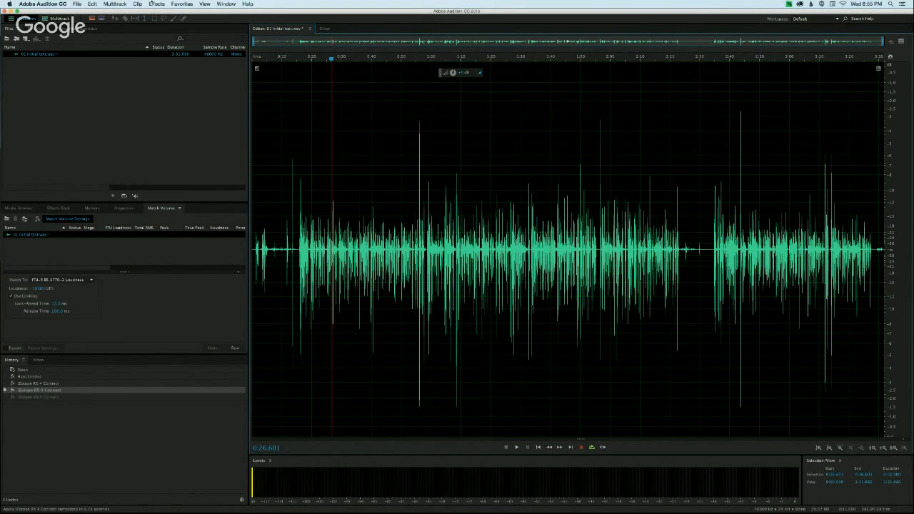
# - Examine the Multiband Compressor with the De-Esser preset loaded, then close it without applying
pyautogui.click(155, 4)
pyautogui.moveTo(207, 86)
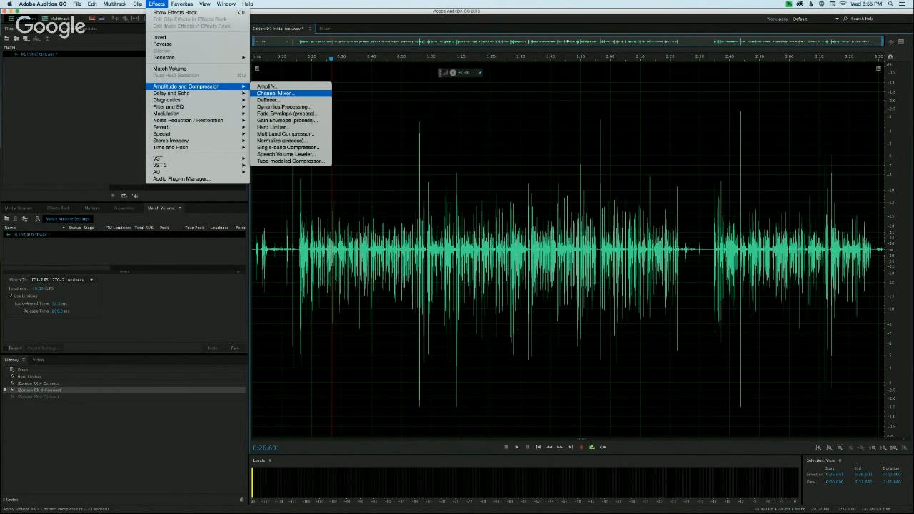
pyautogui.click(309, 134)
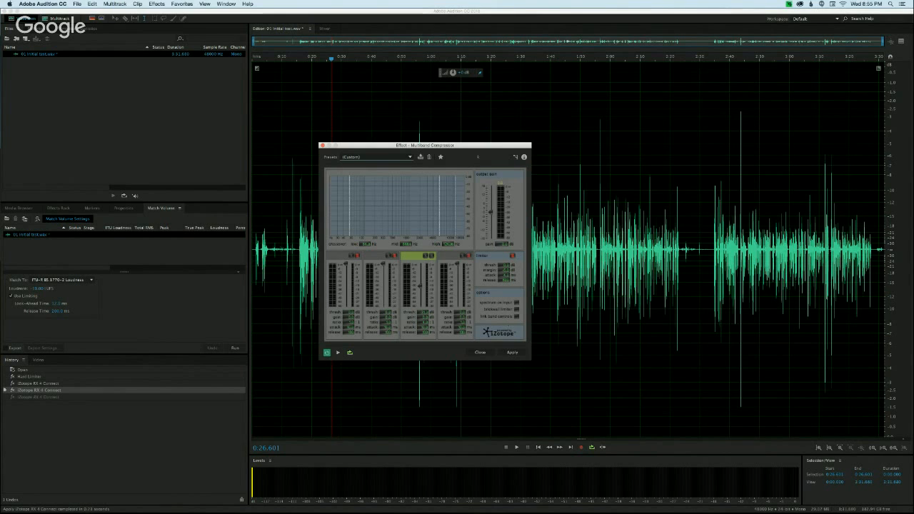
pyautogui.moveTo(473, 146); pyautogui.dragTo(685, 66)
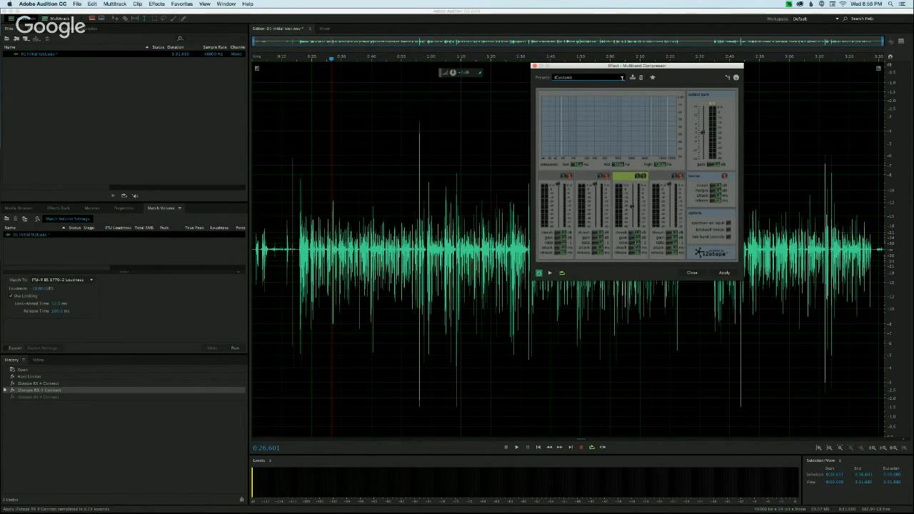
pyautogui.click(621, 77)
pyautogui.click(571, 103)
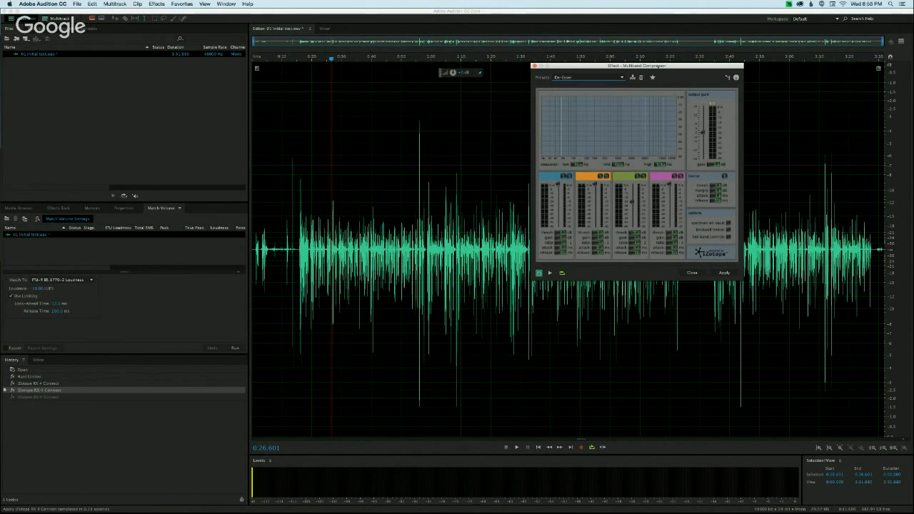
pyautogui.moveTo(659, 66); pyautogui.dragTo(576, 79)
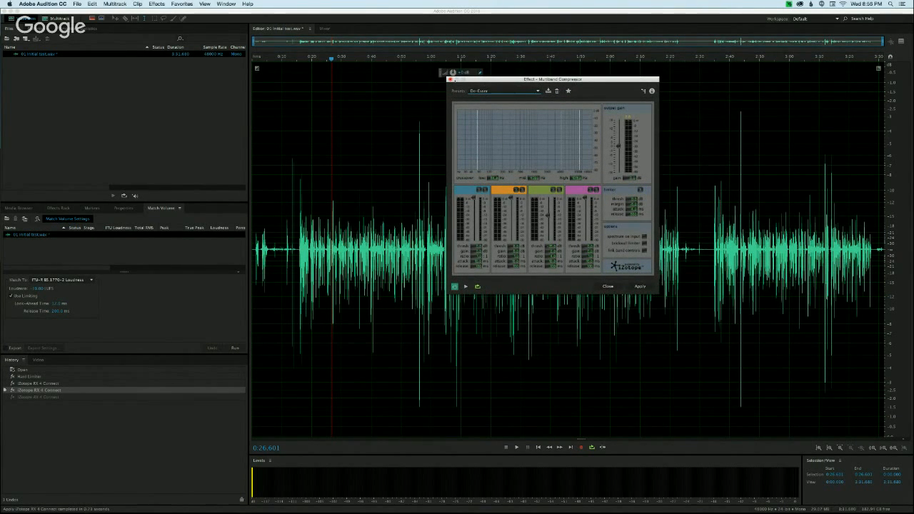
pyautogui.click(449, 79)
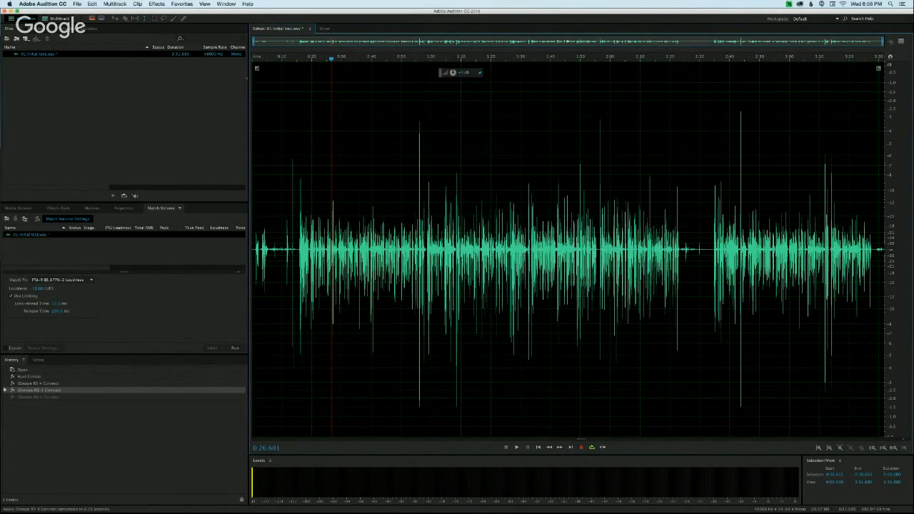
pyautogui.click(354, 140)
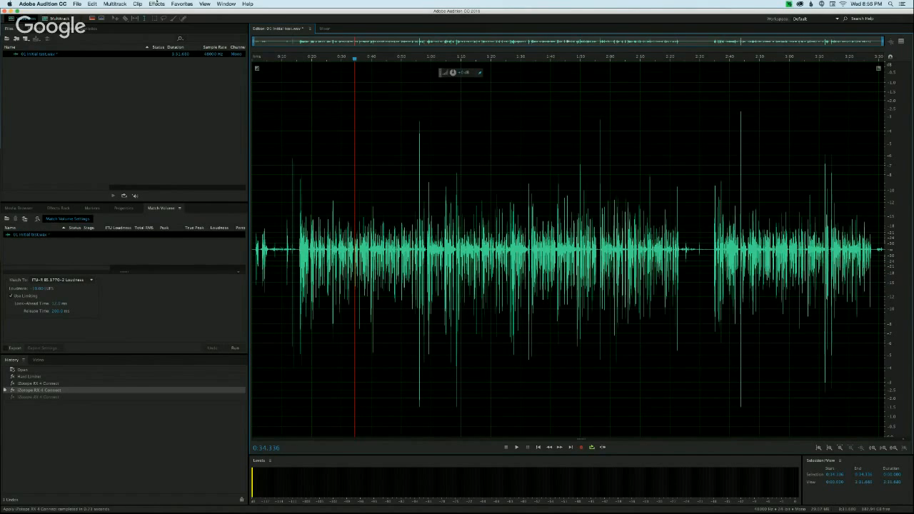
pyautogui.click(156, 5)
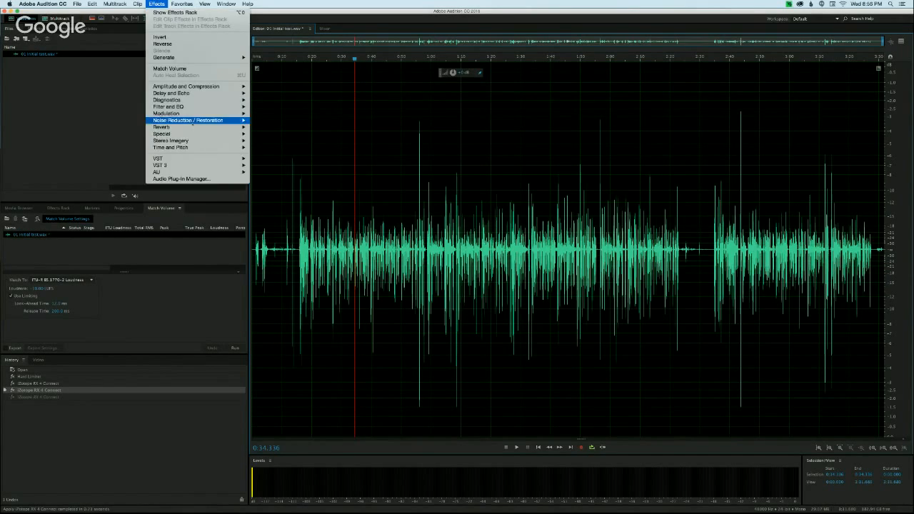
pyautogui.moveTo(200, 87)
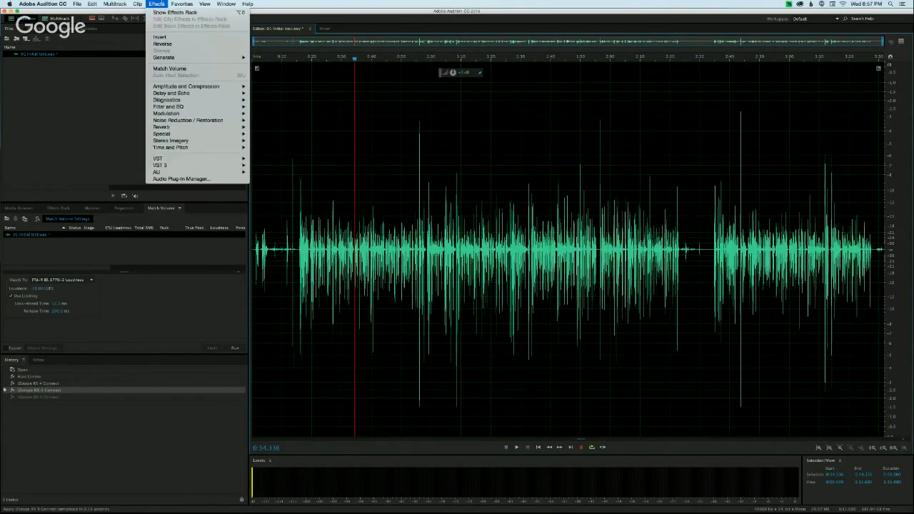
pyautogui.click(163, 3)
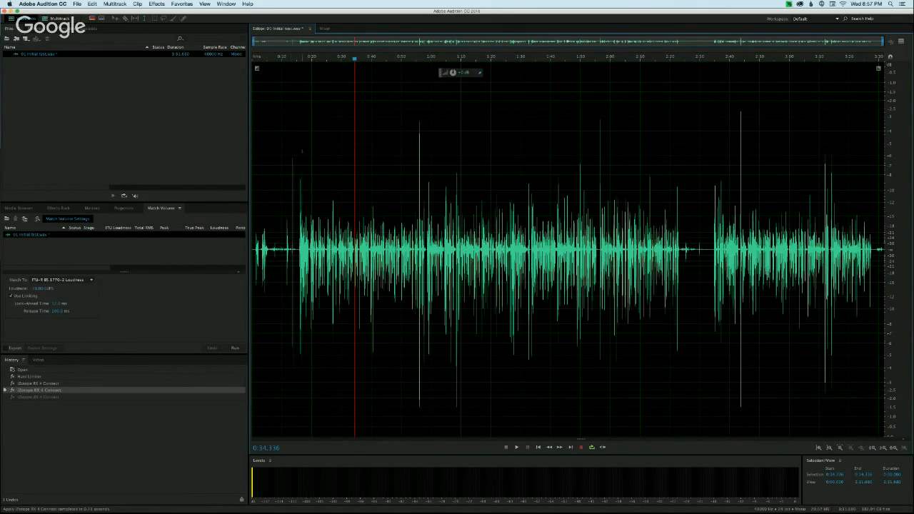
pyautogui.moveTo(289, 153); pyautogui.dragTo(231, 146)
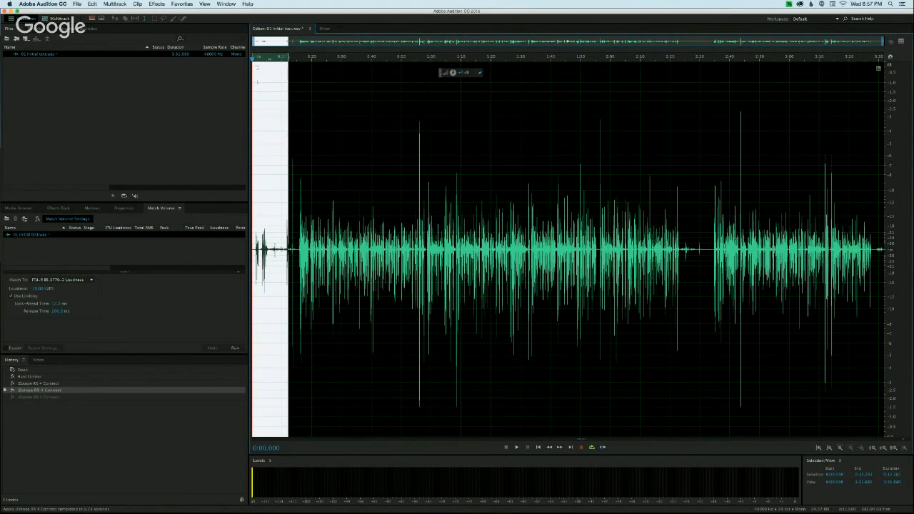
pyautogui.click(263, 82)
# - Switch from Audition to the Google Hangouts broadcast and stop screensharing
pyautogui.click(11, 11)
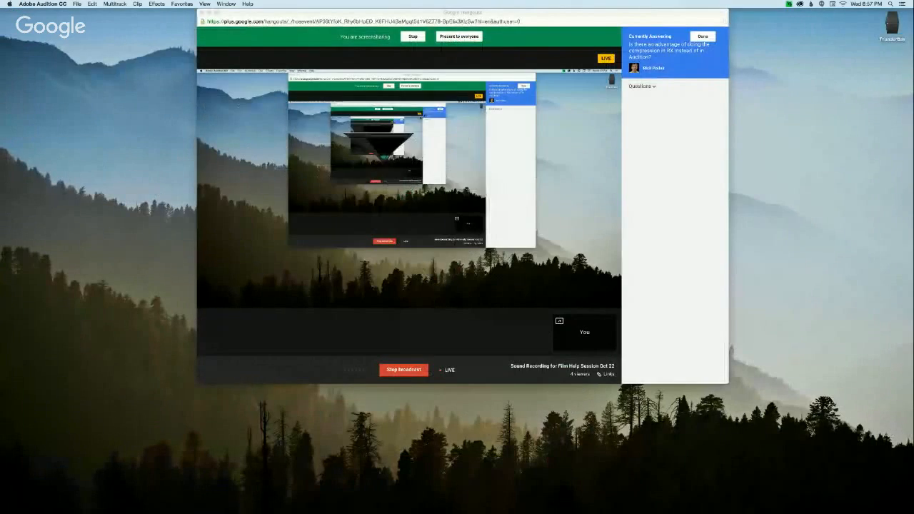
pyautogui.click(361, 39)
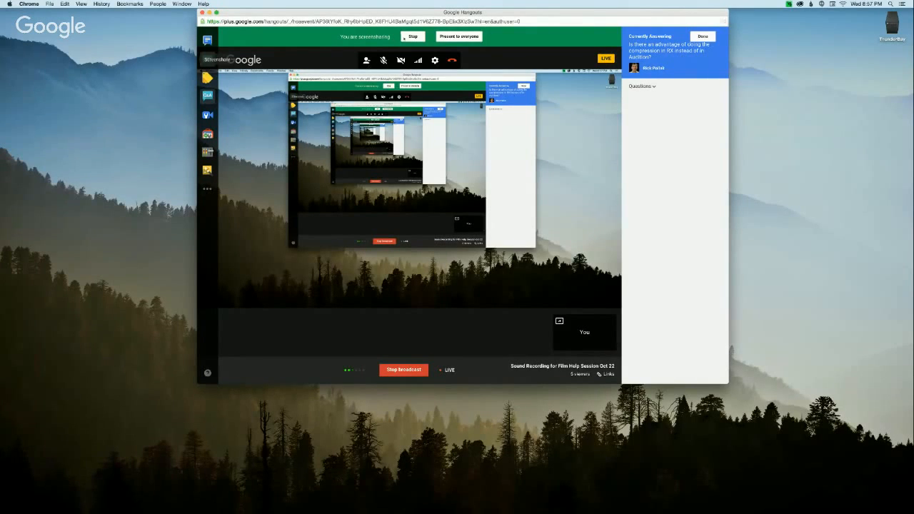
pyautogui.click(410, 36)
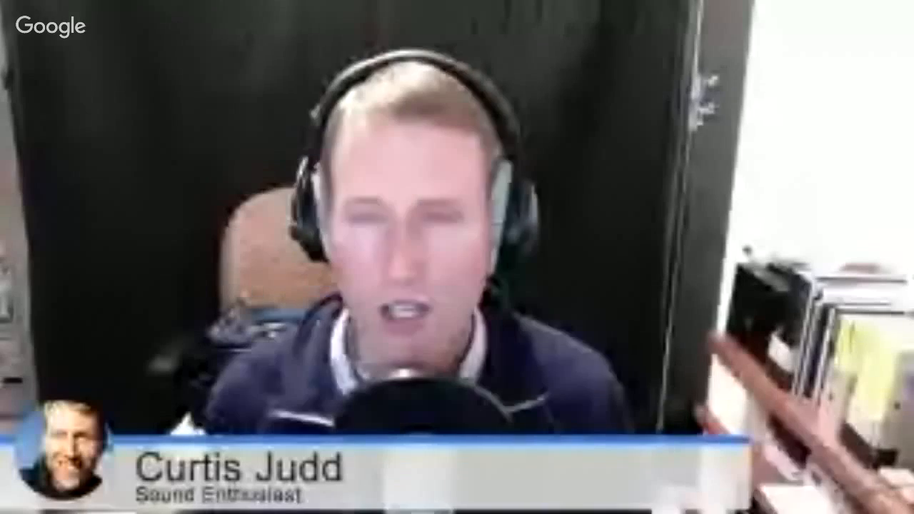